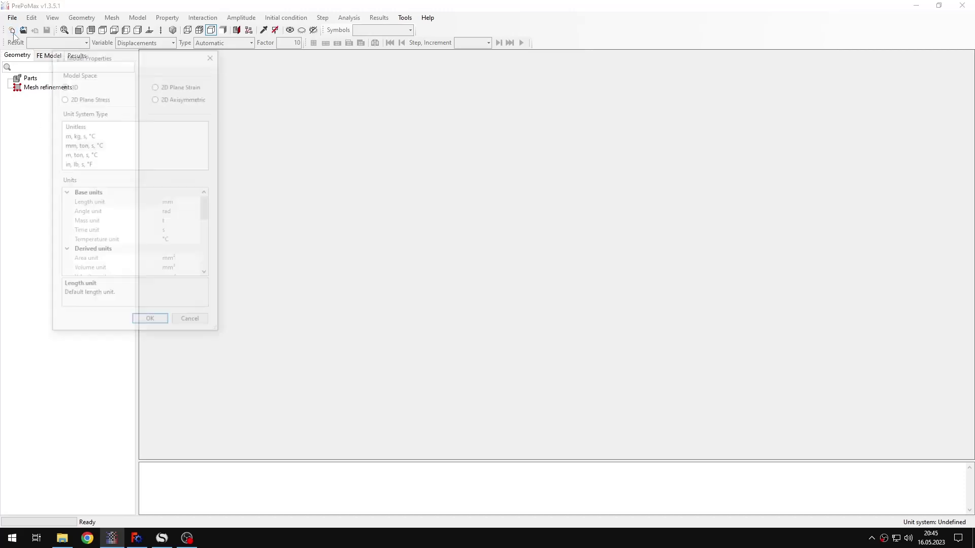
Step: Create a new 3D model in mm, ton, s, °C units and import the bolted-joint geometry file
left_click(151, 323)
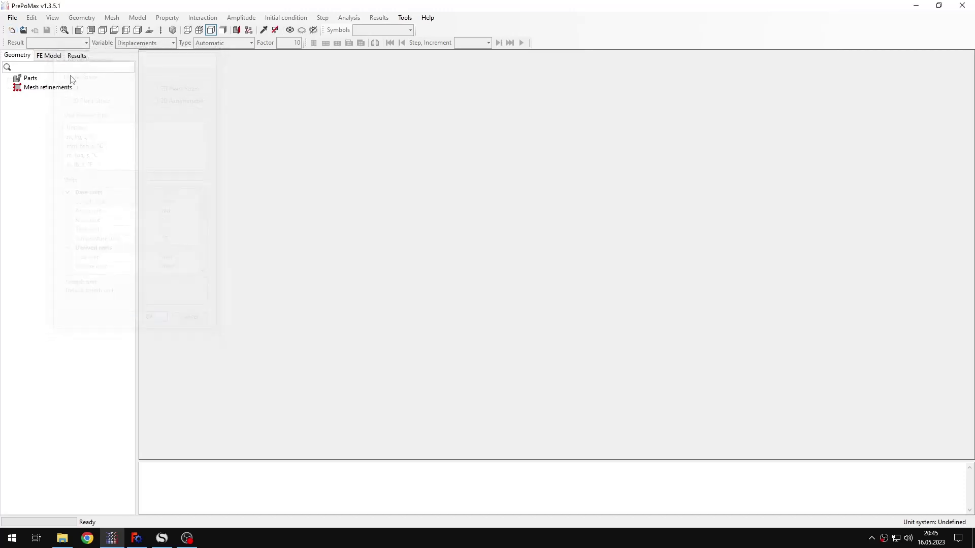
left_click(34, 29)
scroll(303, 171, "down", 5)
double_click(282, 237)
left_click_drag(569, 358, 366, 278)
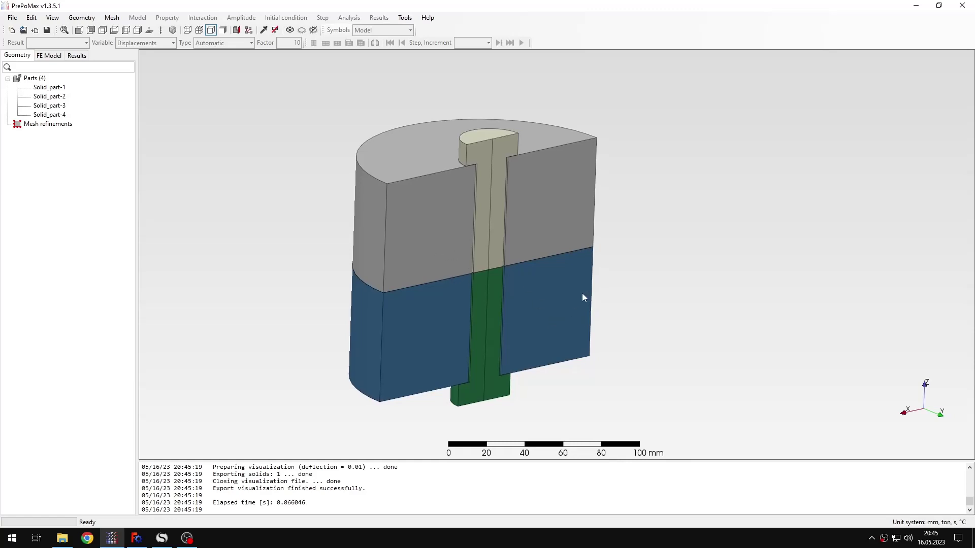
middle_click_drag(589, 294, 544, 282)
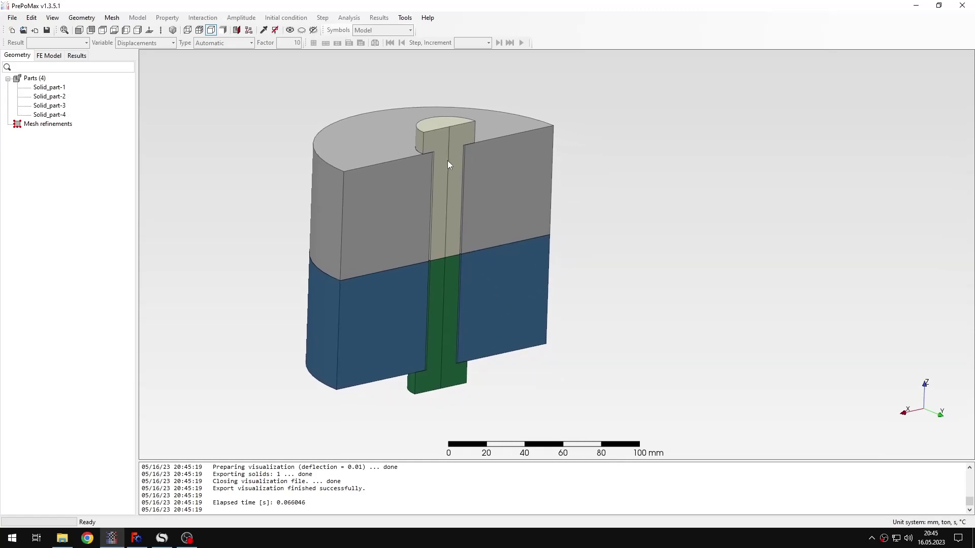
Step: Highlight the upper and lower bolt halves to identify them, and clear the selection
left_click(432, 194)
left_click(447, 284, "shift")
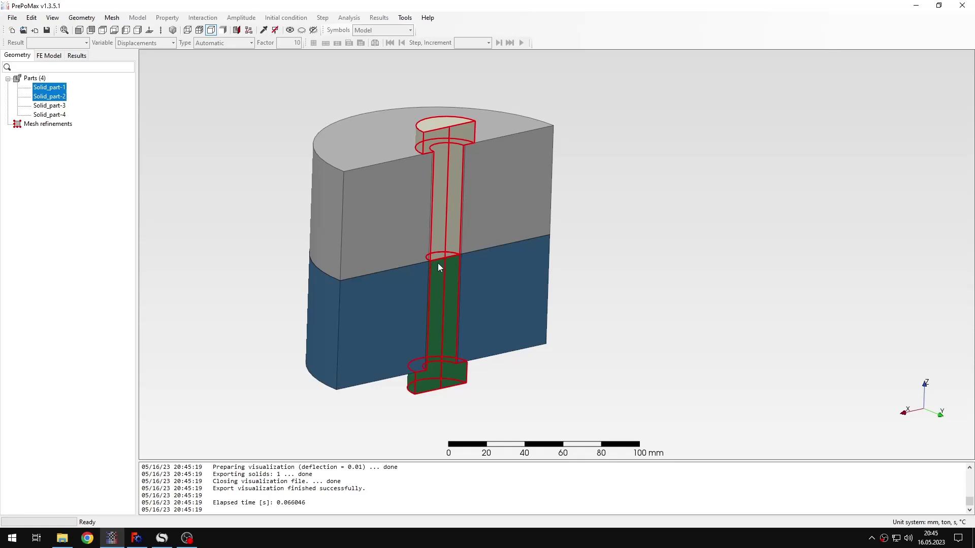
left_click(646, 234)
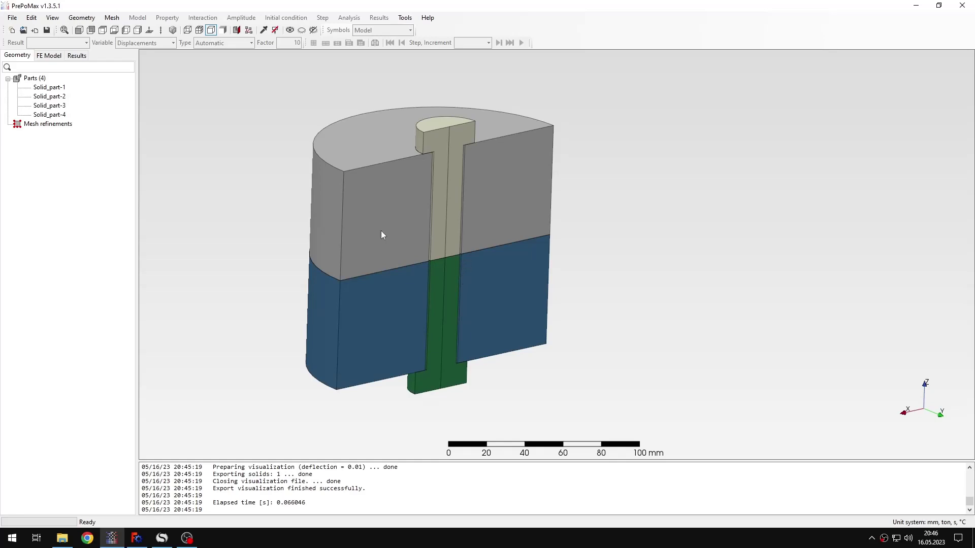
Step: Create a compound part from the upper and lower bolt halves
scroll(382, 244, "up", 2)
middle_click_drag(449, 244, 373, 187)
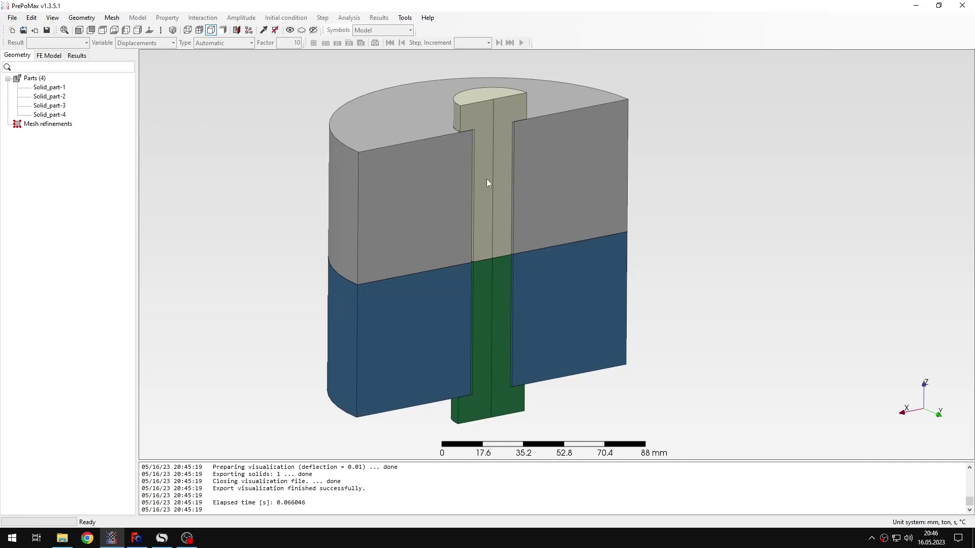
left_click(506, 233)
left_click(496, 270, "shift")
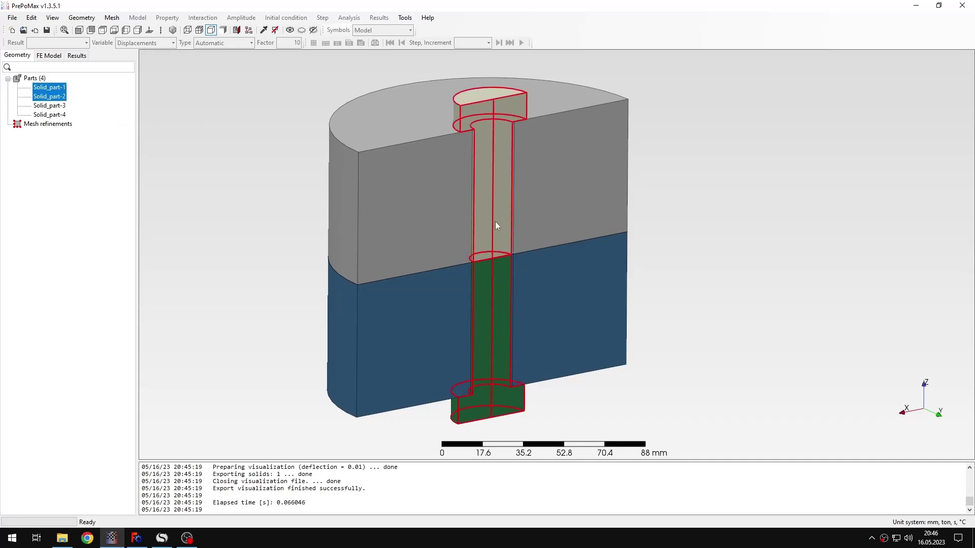
right_click(504, 186)
left_click(531, 218)
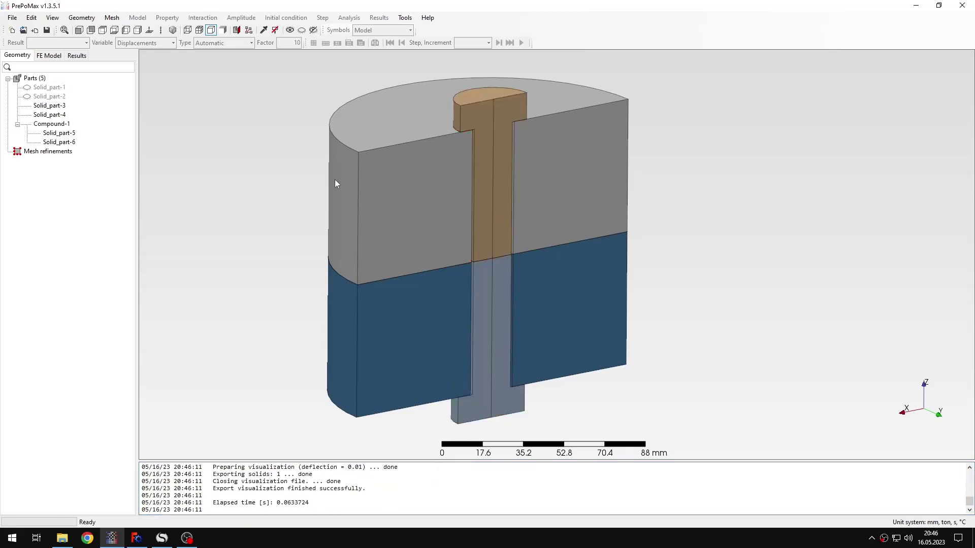
Step: Set the maximum element size to 3 mm for both clamped blocks and the compound bolt, and mesh them
left_click_drag(269, 99, 603, 358)
right_click(527, 267)
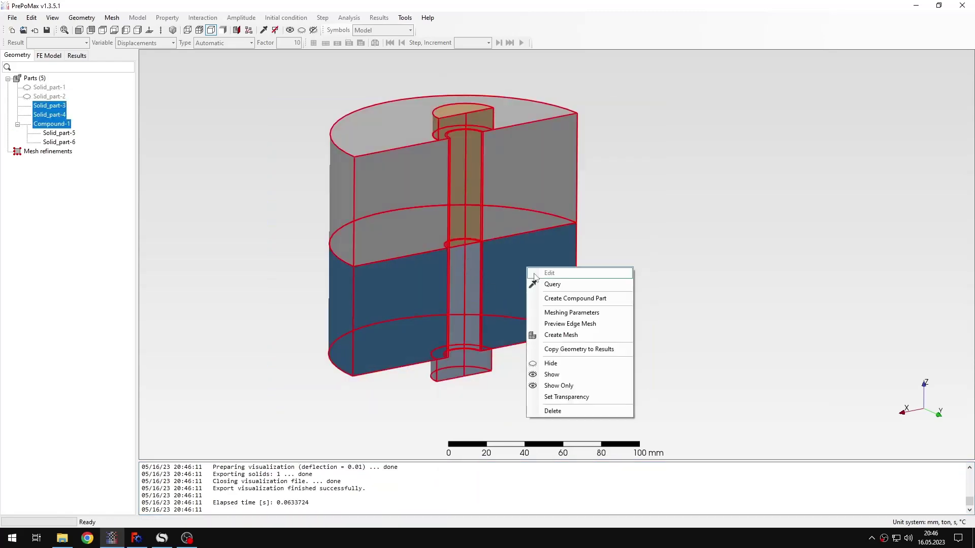
left_click(567, 318)
double_click(156, 93)
type("3")
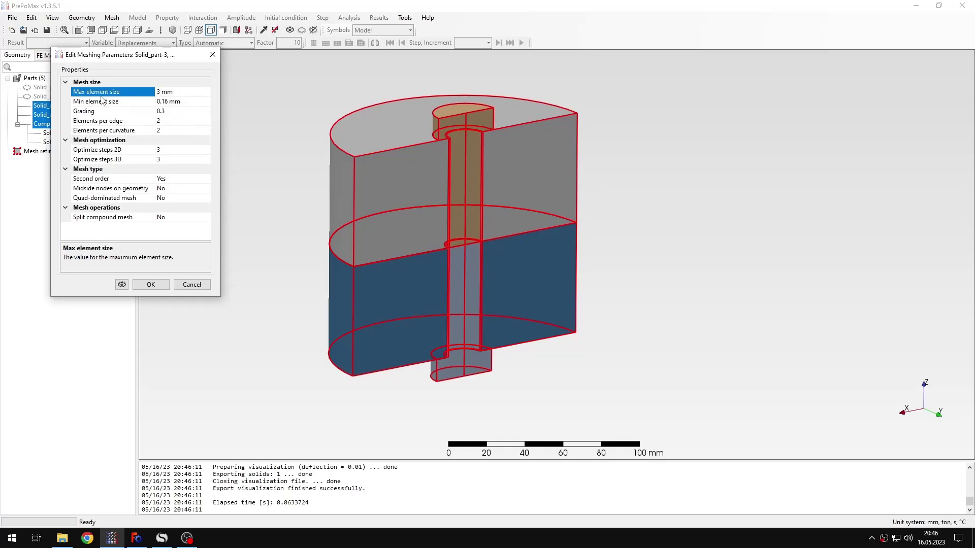
left_click(151, 284)
right_click(407, 228)
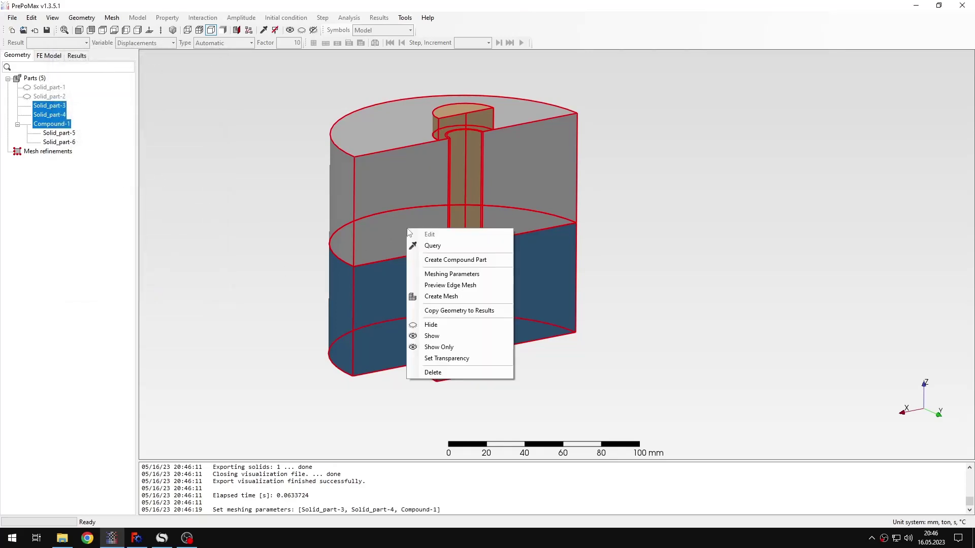
left_click(465, 292)
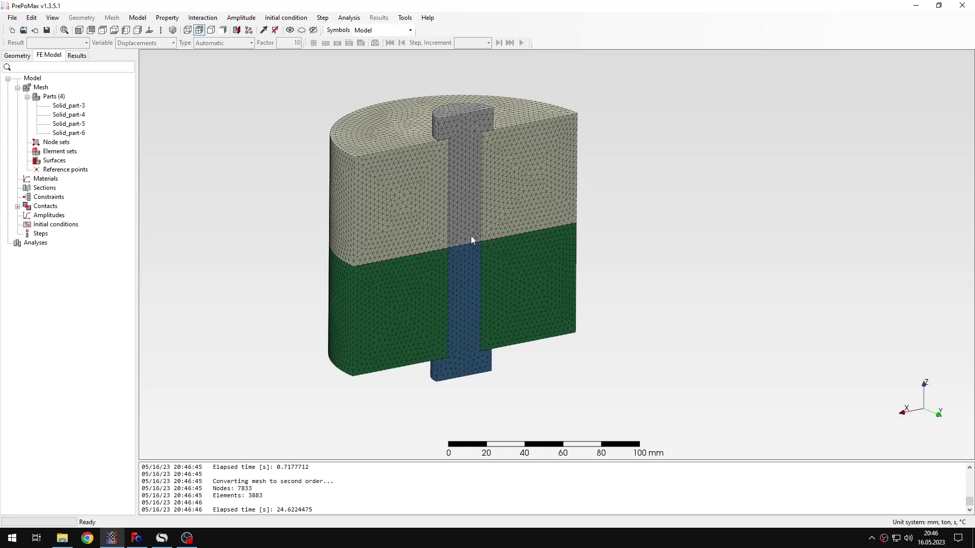
Step: Show only the upper bolt half's mesh with its mid-shank split face exposed
scroll(490, 147, "up", 2)
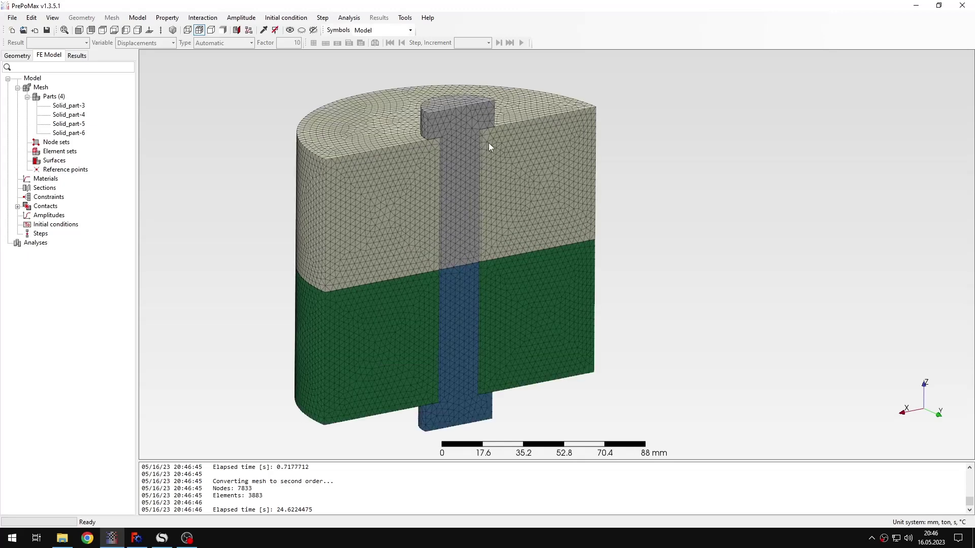
left_click(463, 140)
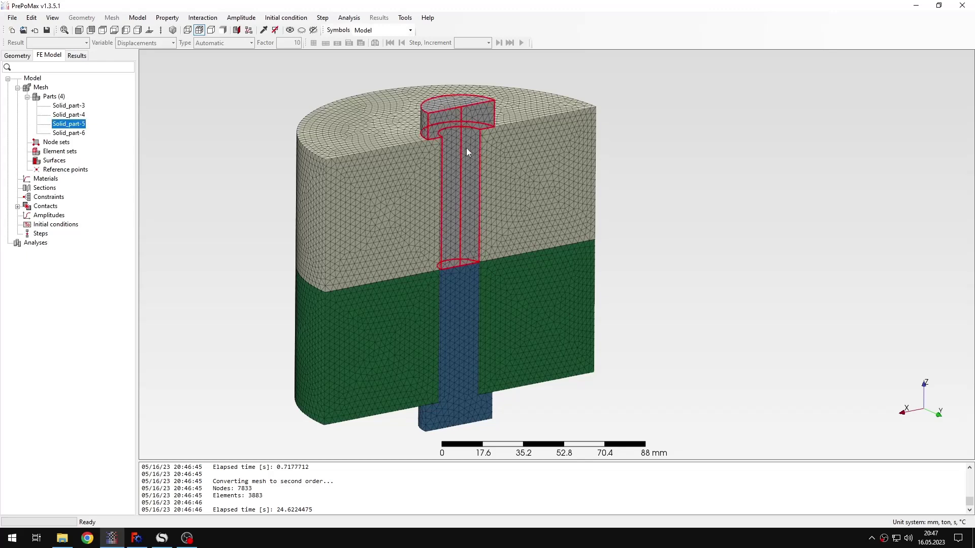
right_click(456, 141)
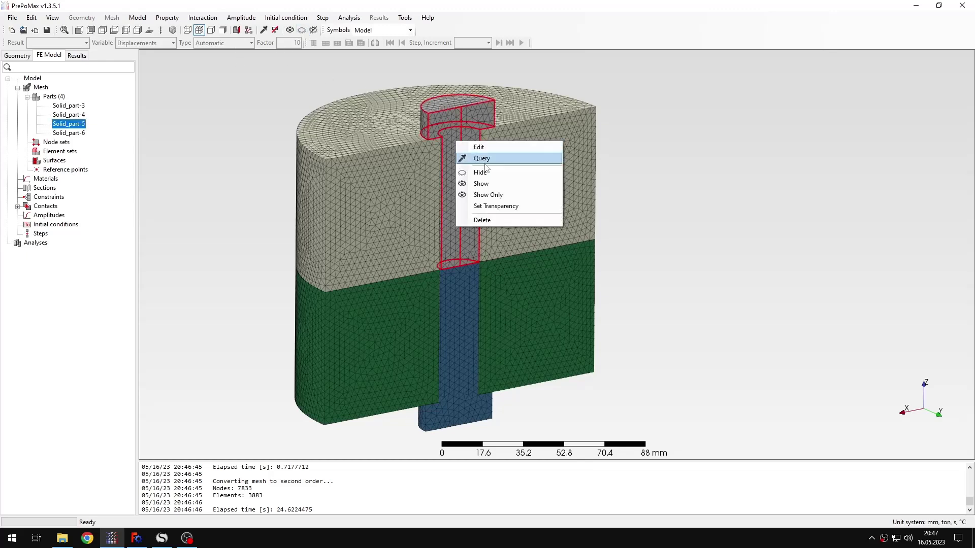
left_click(487, 195)
middle_click_drag(489, 247, 440, 300)
scroll(458, 169, "up", 5)
key("Escape")
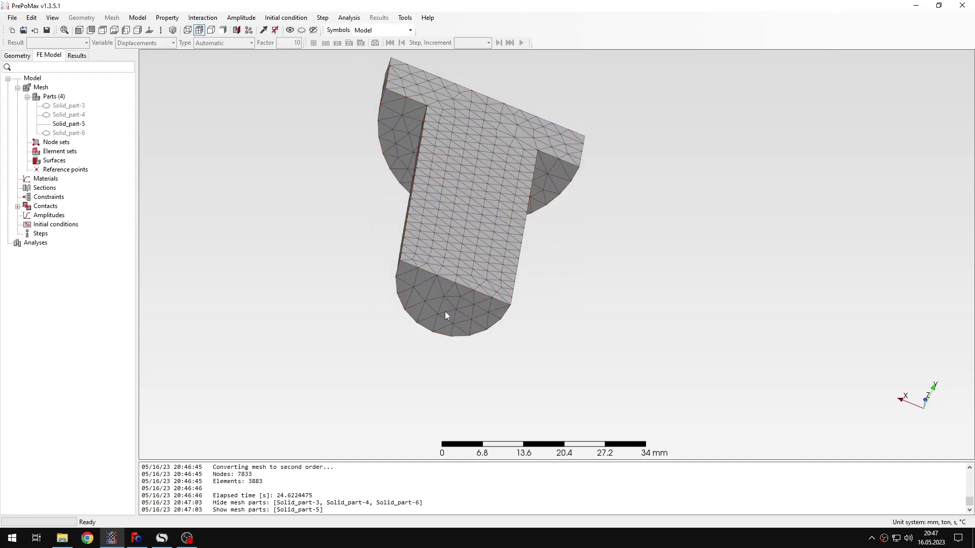
middle_click_drag(598, 313, 579, 327)
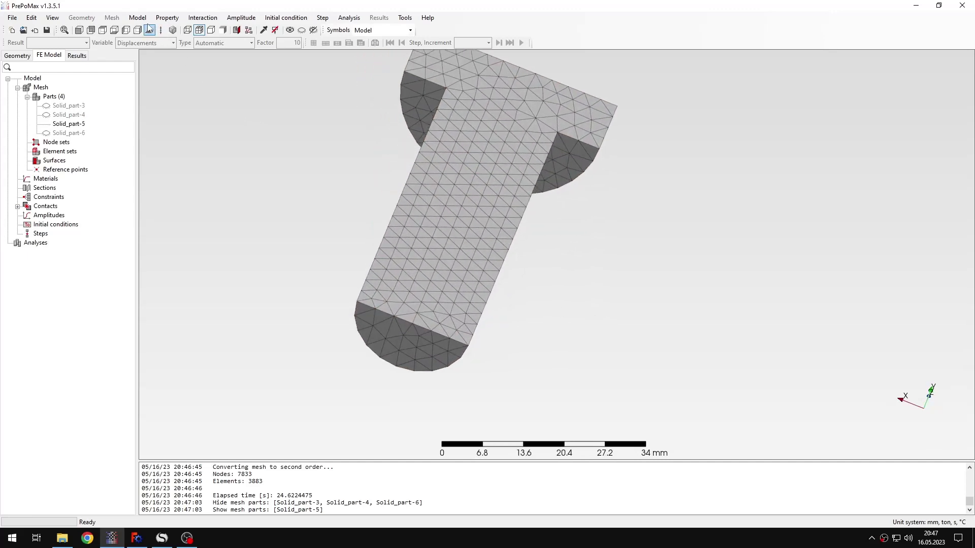
Step: Create a boundary layer 0.1 mm thick on the split face at the shank end of the upper bolt half
left_click(137, 17)
mouse_move(168, 52)
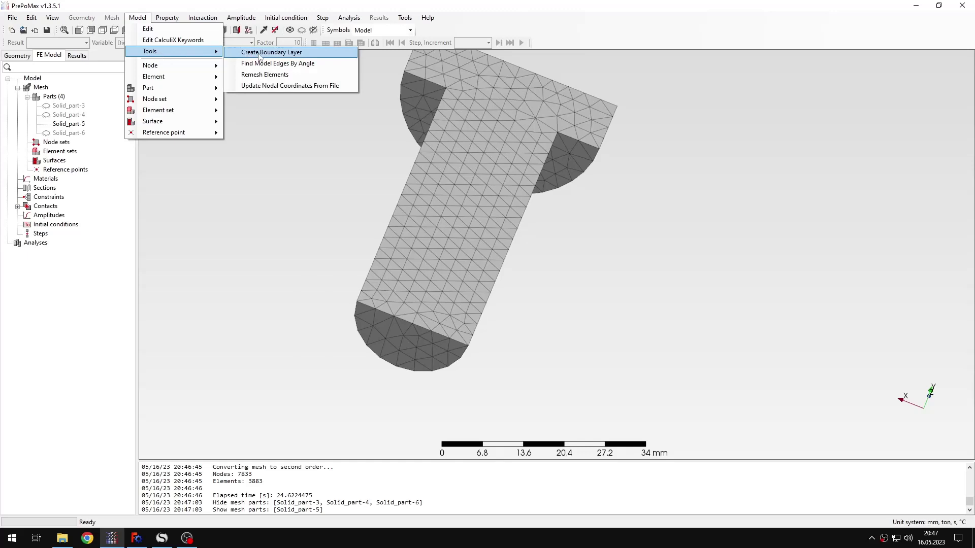
left_click(260, 53)
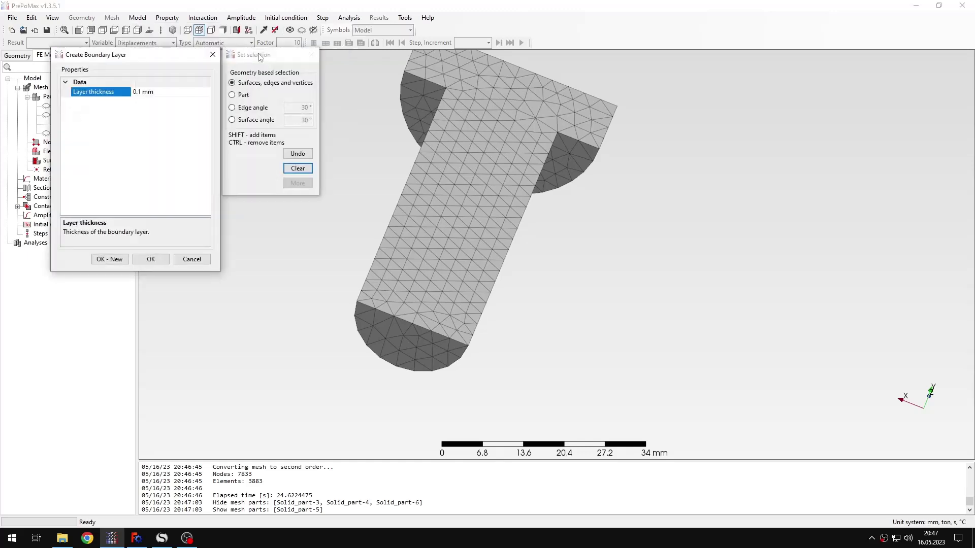
left_click(393, 350)
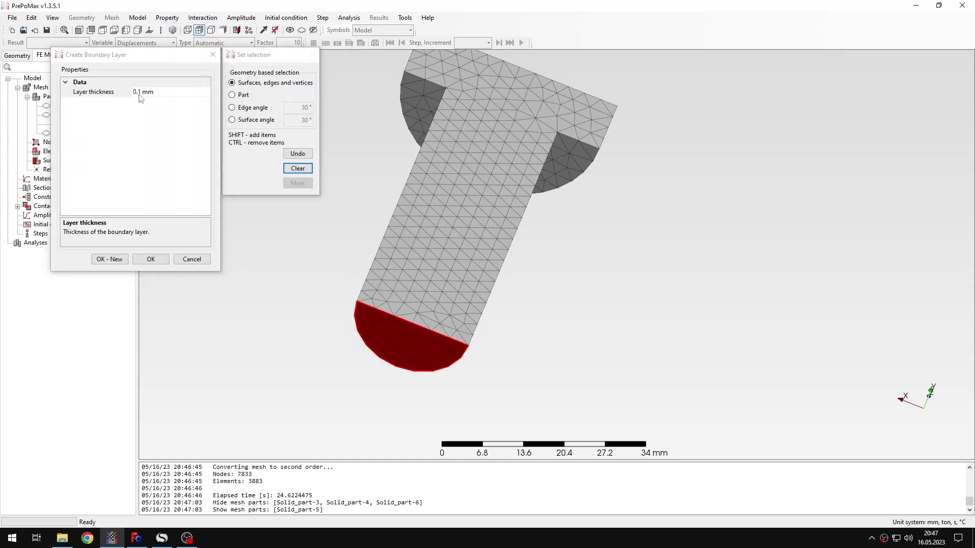
left_click(151, 259)
scroll(367, 313, "up", 10)
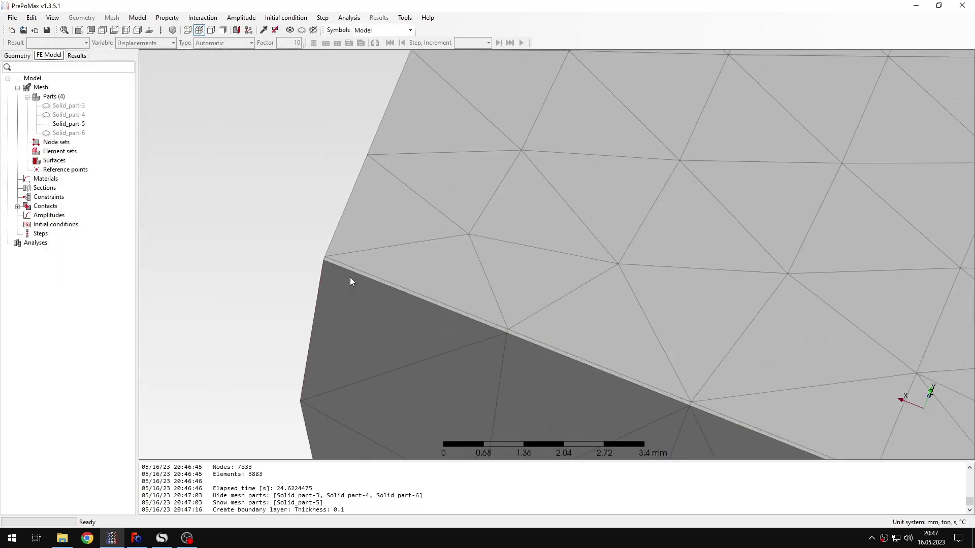
middle_click_drag(348, 269, 345, 228)
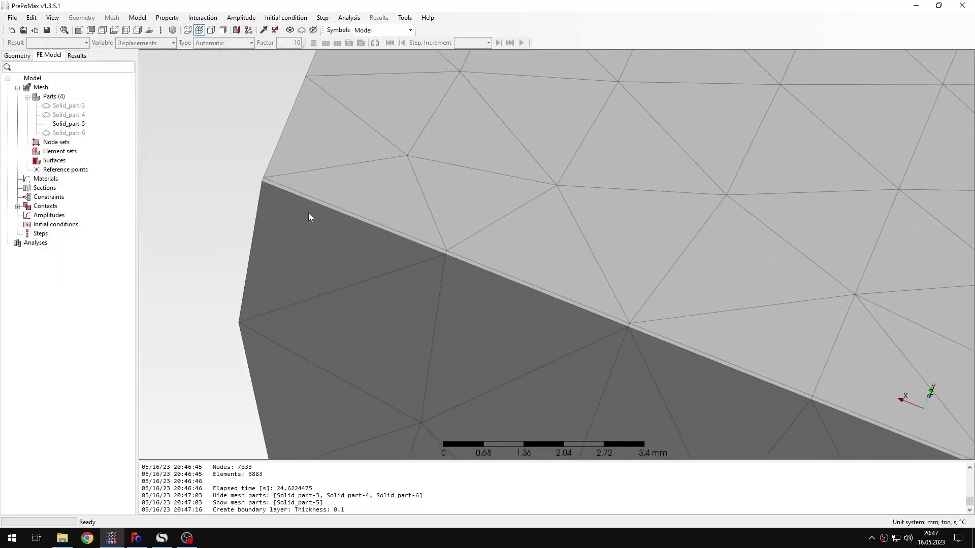
scroll(370, 243, "down", 5)
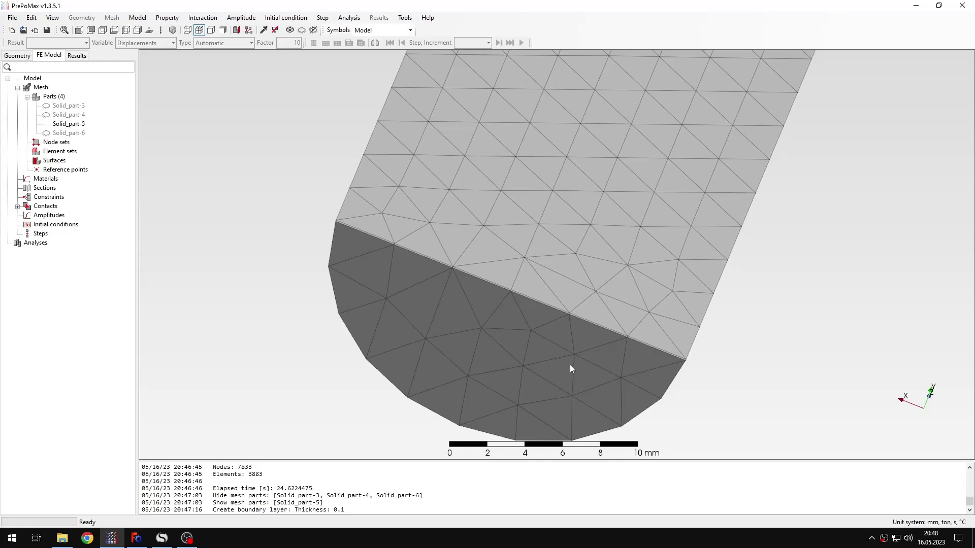
Step: Show all mesh parts of the bolted assembly again
scroll(415, 303, "down", 5)
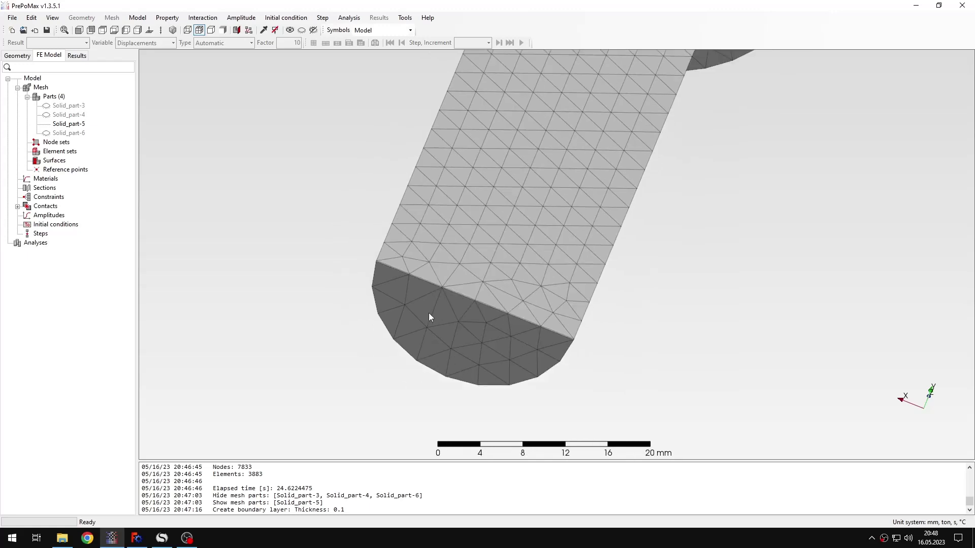
scroll(362, 133, "down", 2)
middle_click_drag(362, 133, 382, 183)
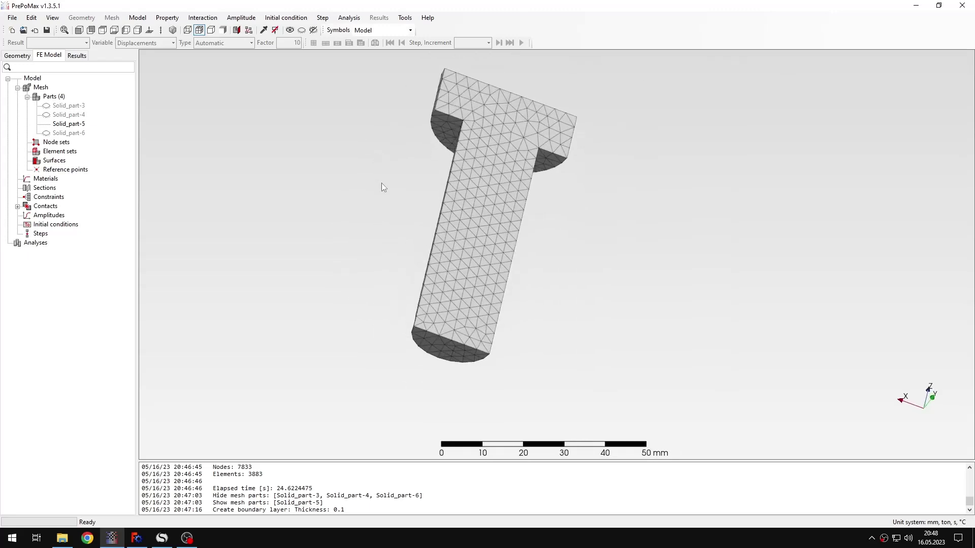
left_click(290, 30)
scroll(341, 213, "down", 2)
middle_click_drag(341, 214, 343, 273)
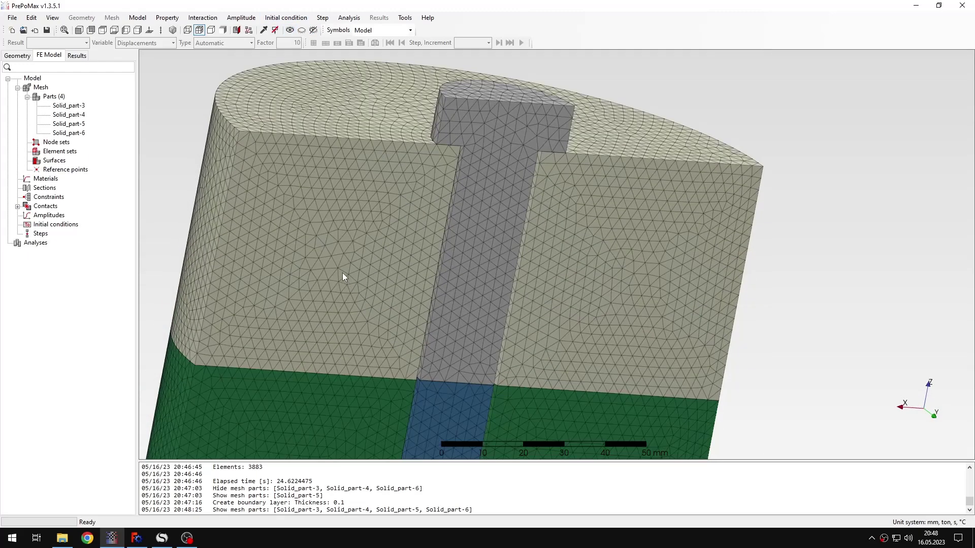
Step: Display the assembly with model edges only, hiding the element edges
left_click(223, 30)
middle_click_drag(227, 61, 276, 161)
left_click(211, 30)
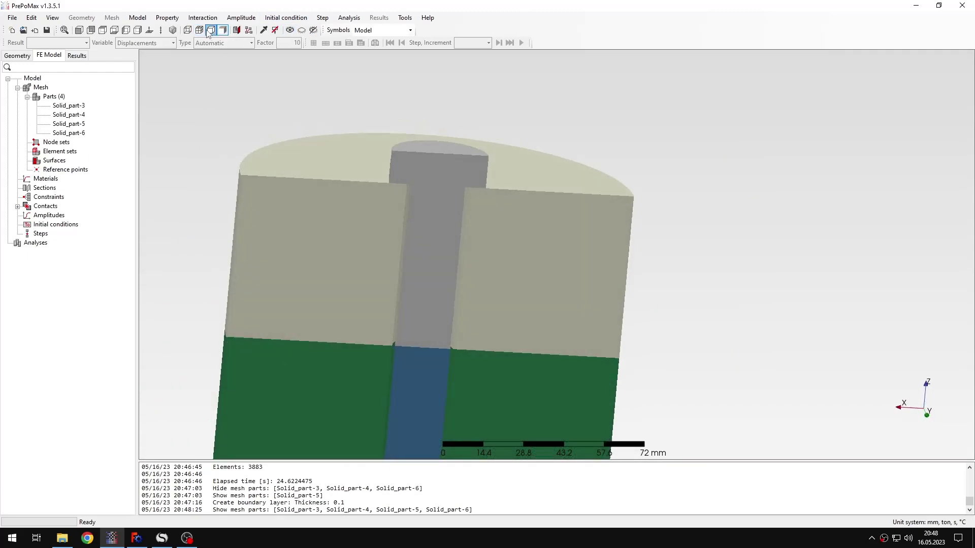
middle_click_drag(332, 295, 396, 269)
scroll(437, 331, "down", 1)
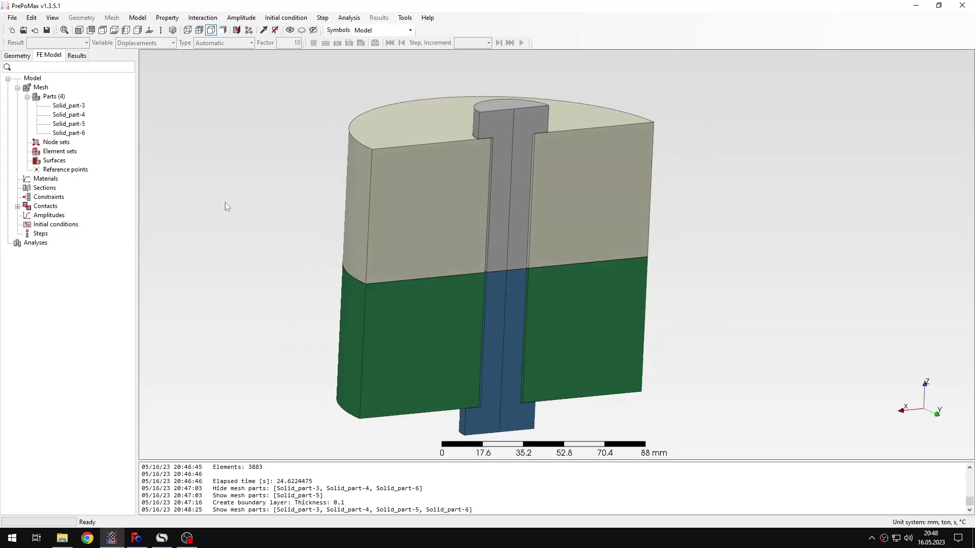
Step: Create an elastic material with a Young's modulus of 210000 MPa and a Poisson's ratio of 0.3
double_click(51, 179)
left_click(94, 198)
left_click(165, 163)
left_click(176, 282)
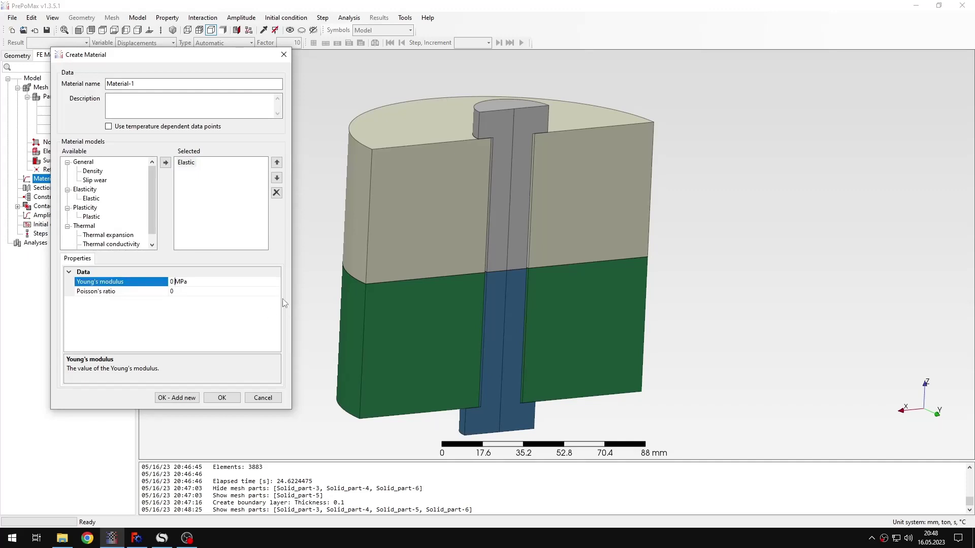
key("BackSpace")
type("21000")
key("Tab")
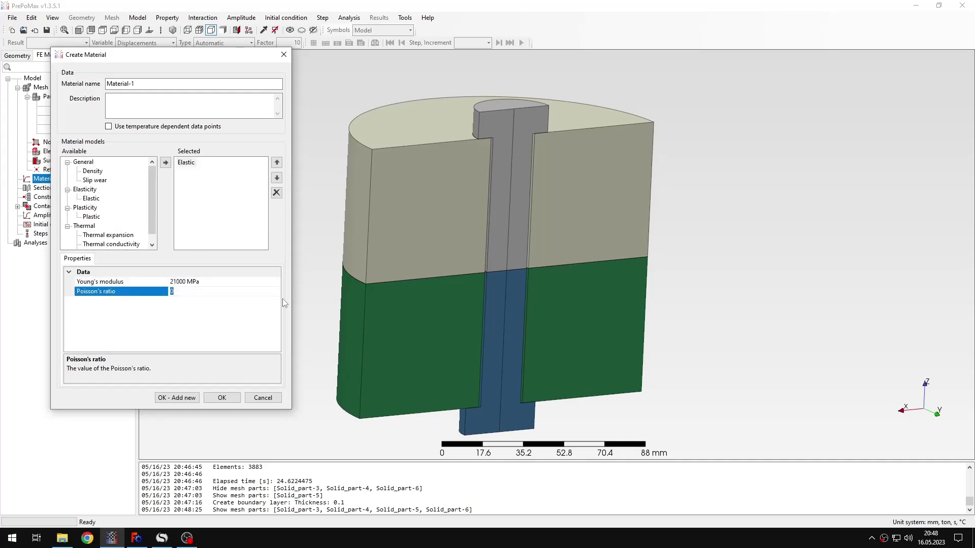
left_click(184, 282)
type("0")
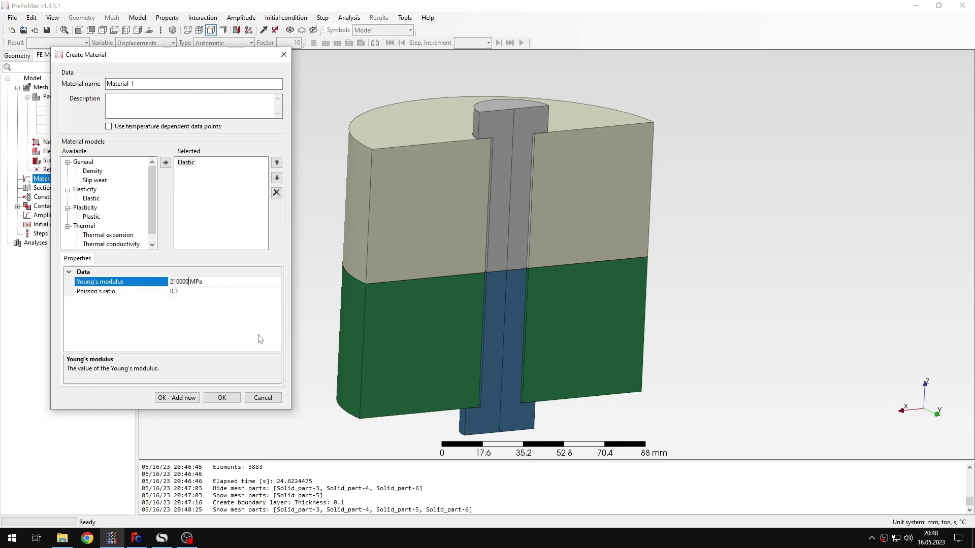
left_click(222, 397)
Step: Create a solid section that assigns Material-1 to all parts of the assembly
double_click(41, 196)
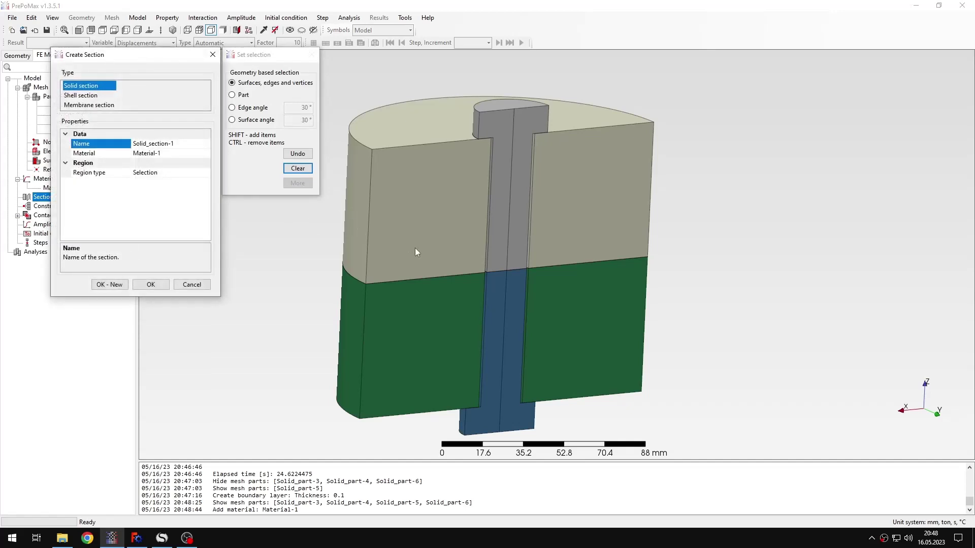
left_click_drag(382, 75, 822, 451)
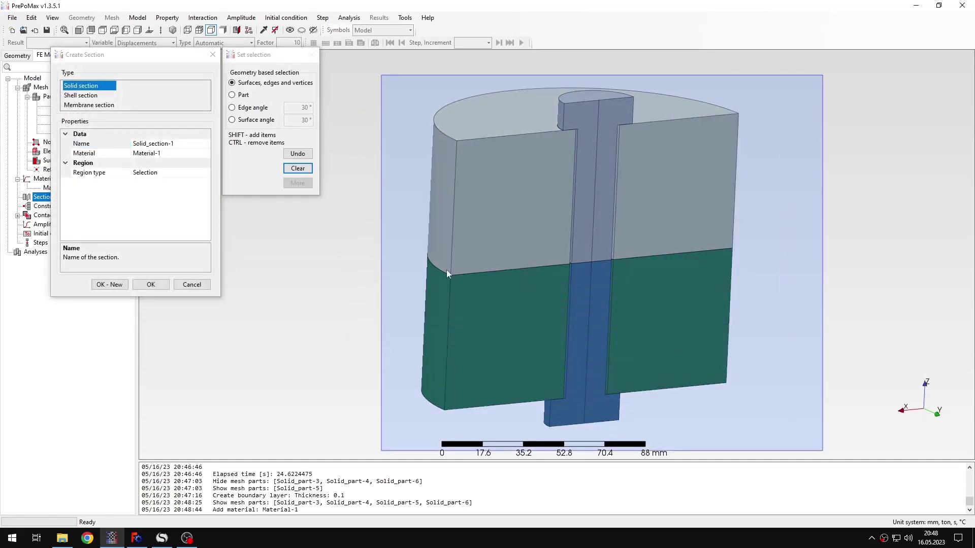
left_click(151, 285)
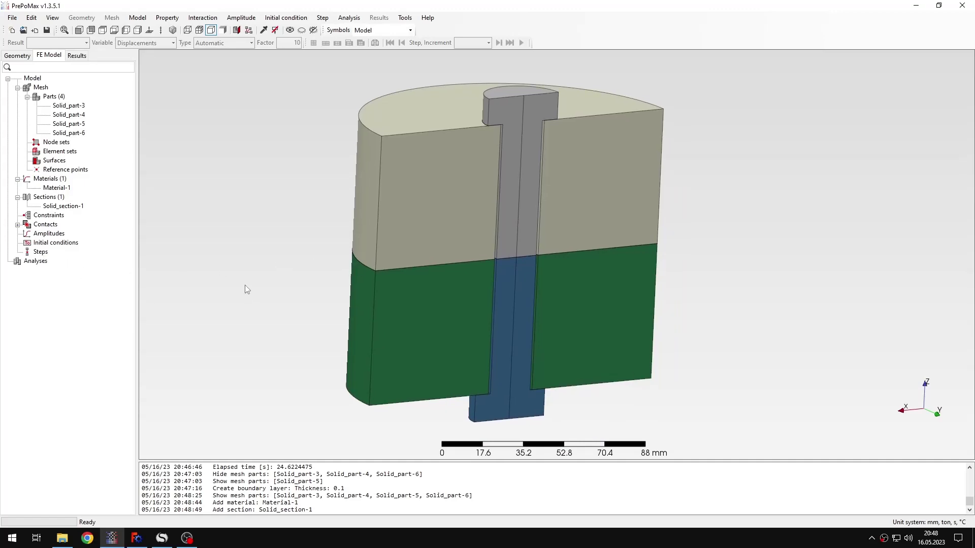
Step: Search for tie contact pairs, discard the block-to-block pair, and create the two tie constraints between bolt halves and blocks
right_click(58, 216)
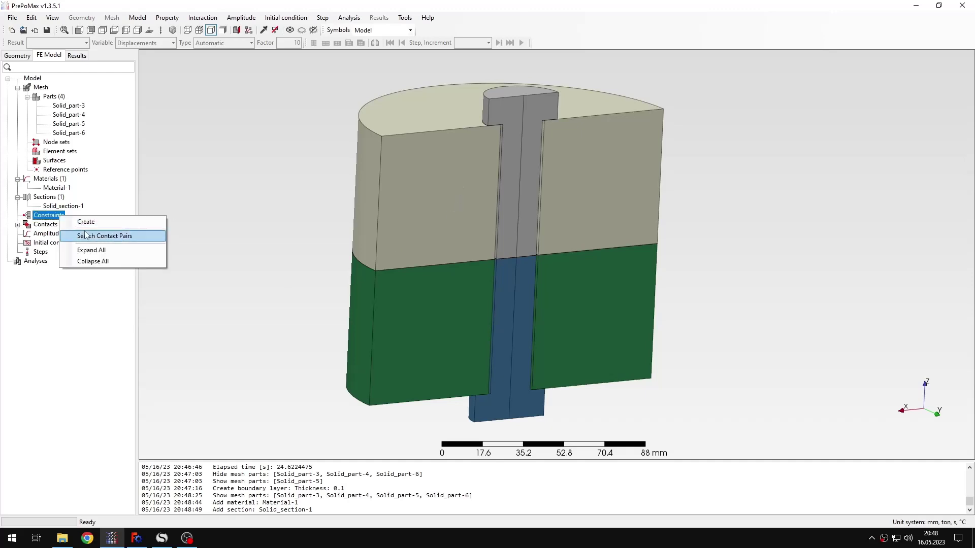
left_click(86, 234)
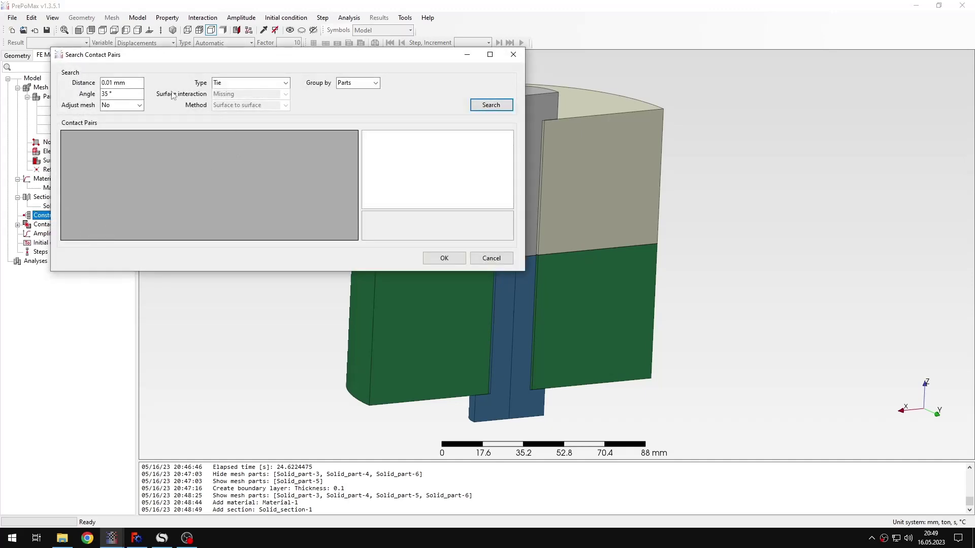
left_click(482, 105)
middle_click_drag(606, 250, 821, 264)
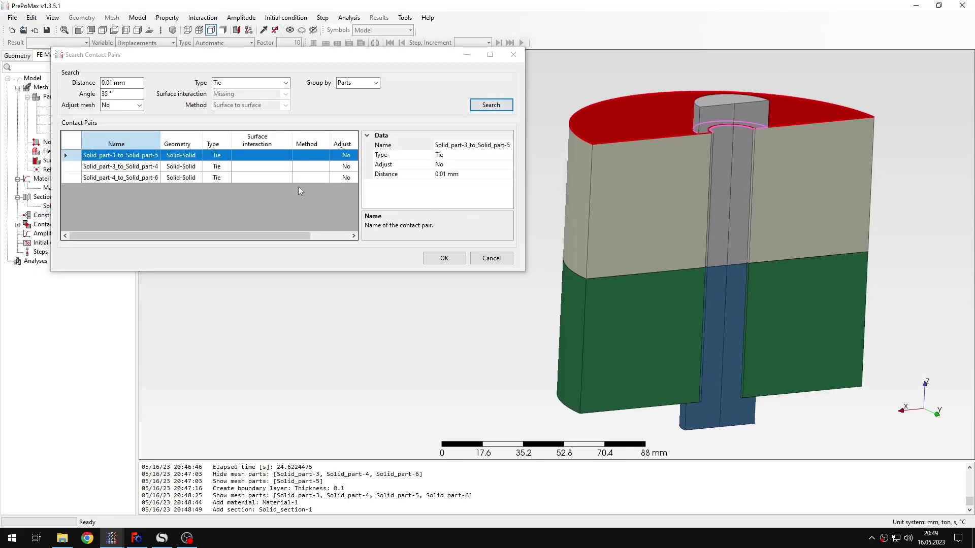
left_click(284, 177)
left_click(241, 167)
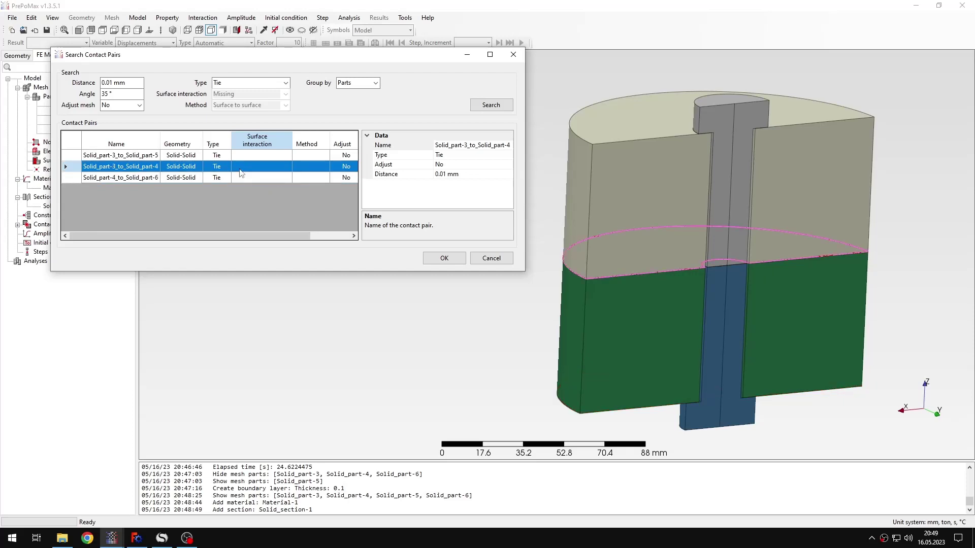
key("Delete")
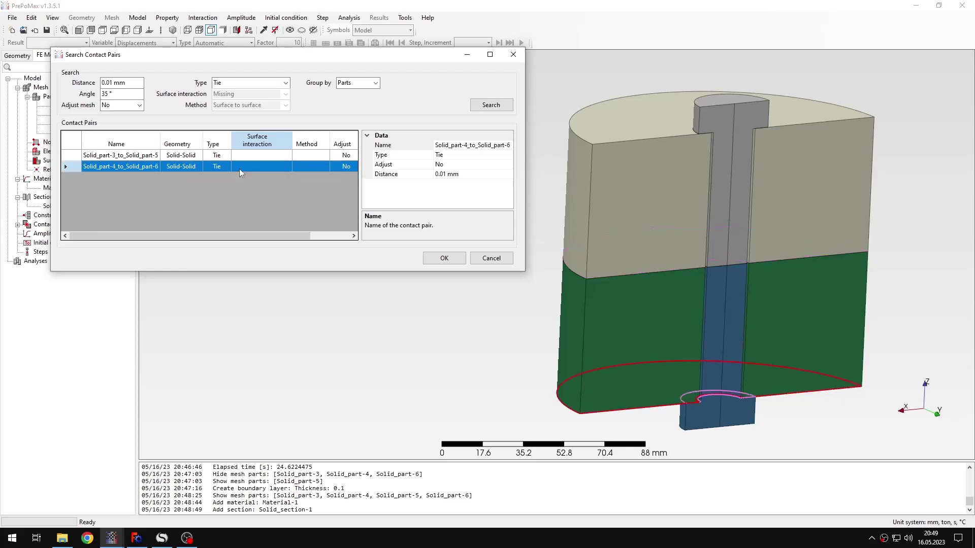
left_click(444, 258)
Step: Examine the tied surfaces under the upper bolt head, hiding the upper bolt half and showing all parts again
left_click(114, 225)
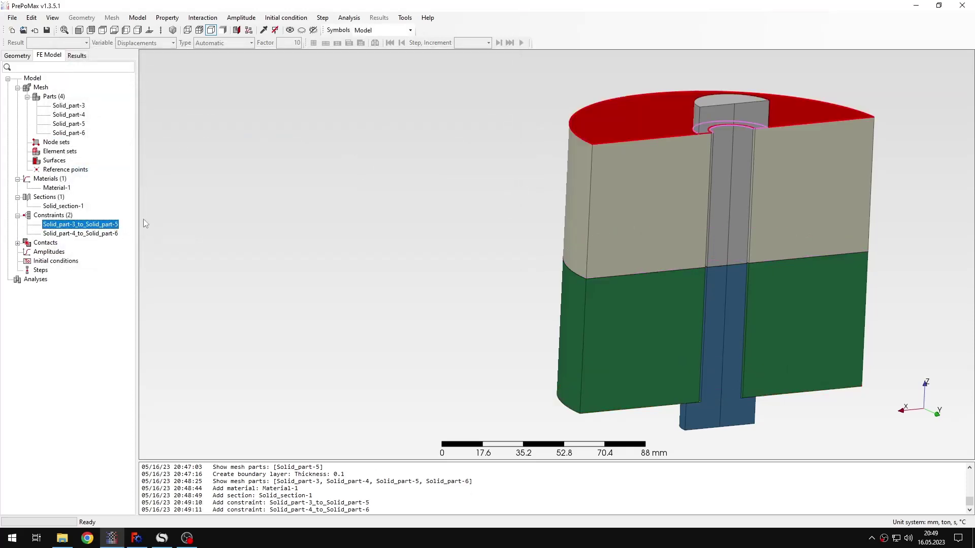
middle_click_drag(675, 139, 522, 207)
scroll(544, 182, "up", 3)
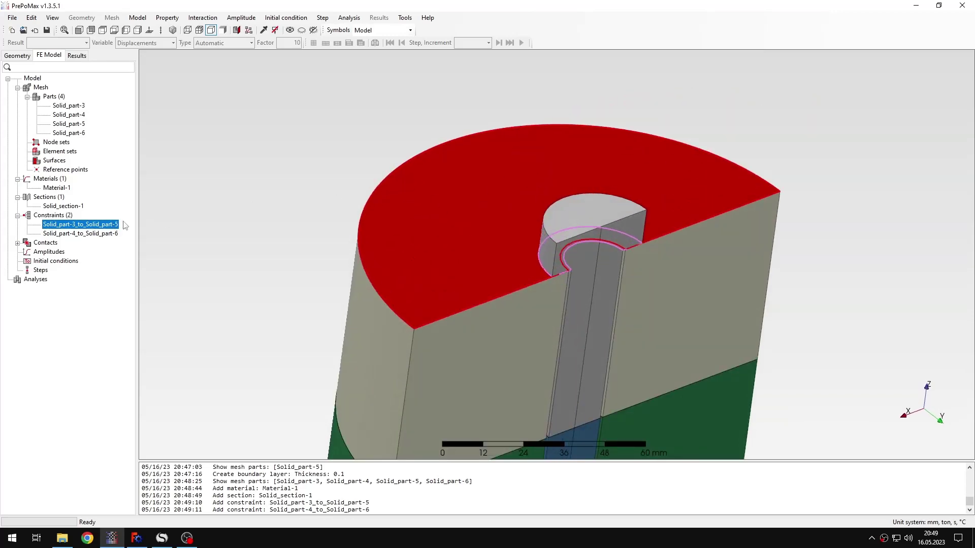
left_click(276, 228)
left_click(610, 291)
key("ctrl+h")
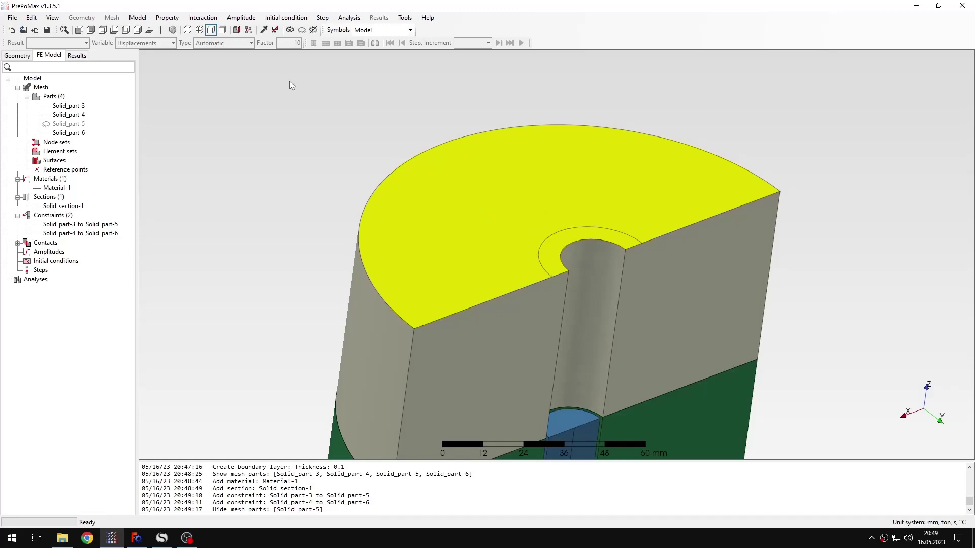
left_click(290, 30)
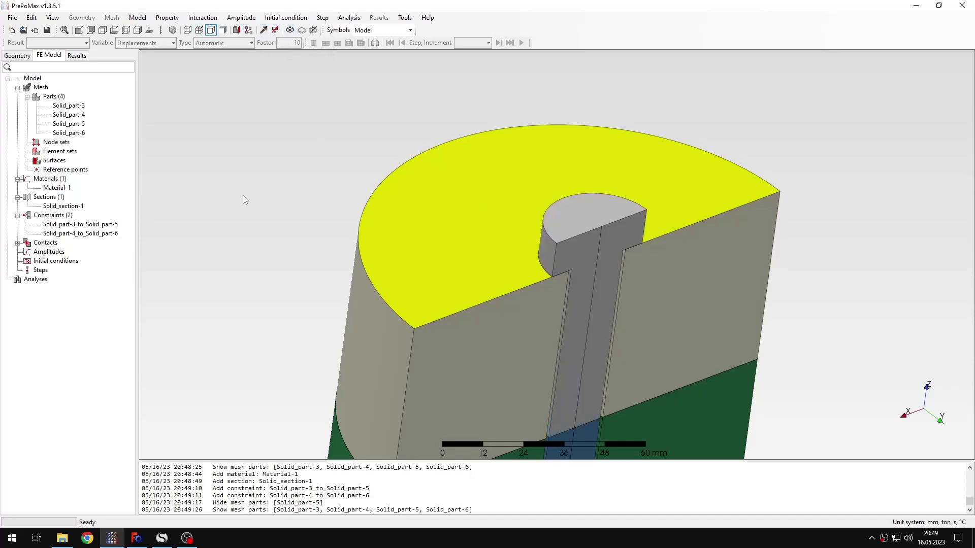
Step: Set the master region of the Solid_part-3_to_Solid_part-5 tie to the ring-shaped block face under the upper bolt head
double_click(76, 225)
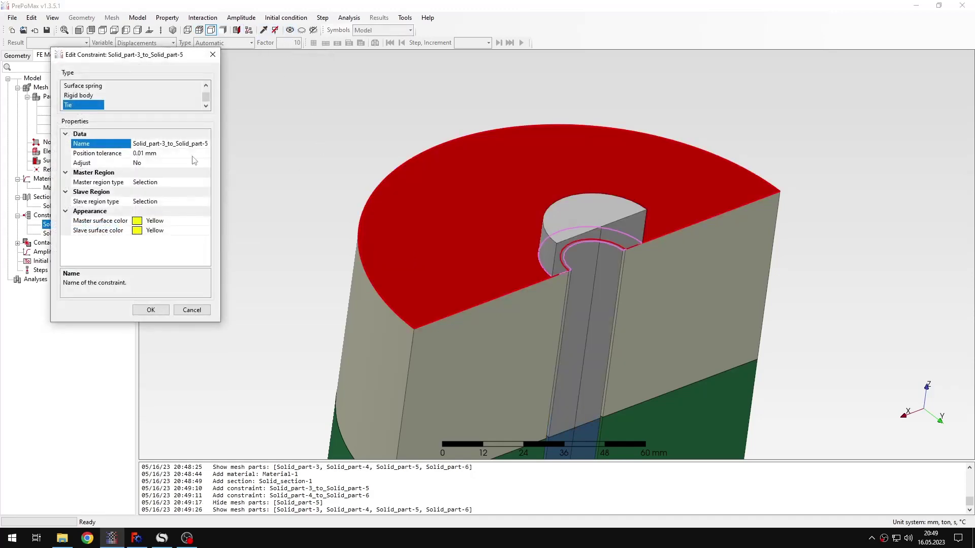
left_click(163, 183)
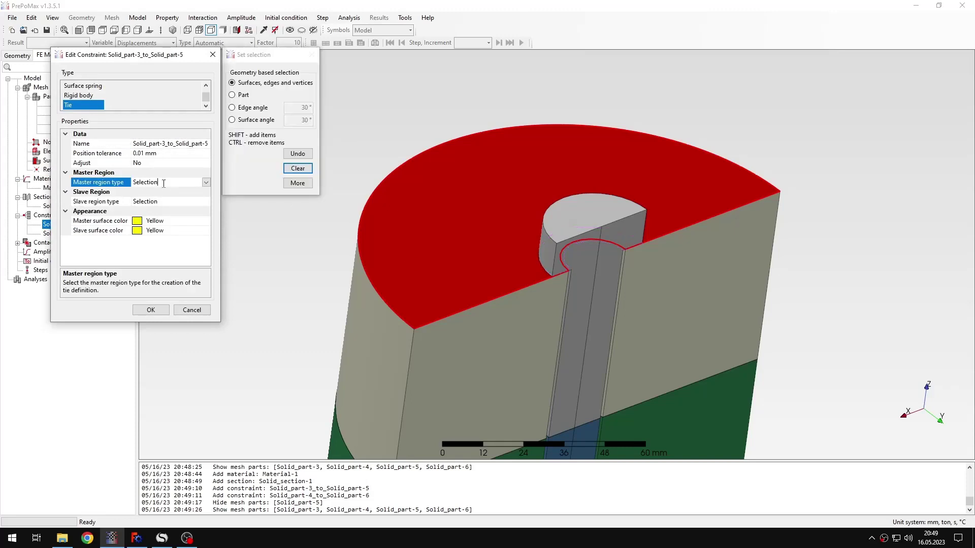
left_click(449, 209)
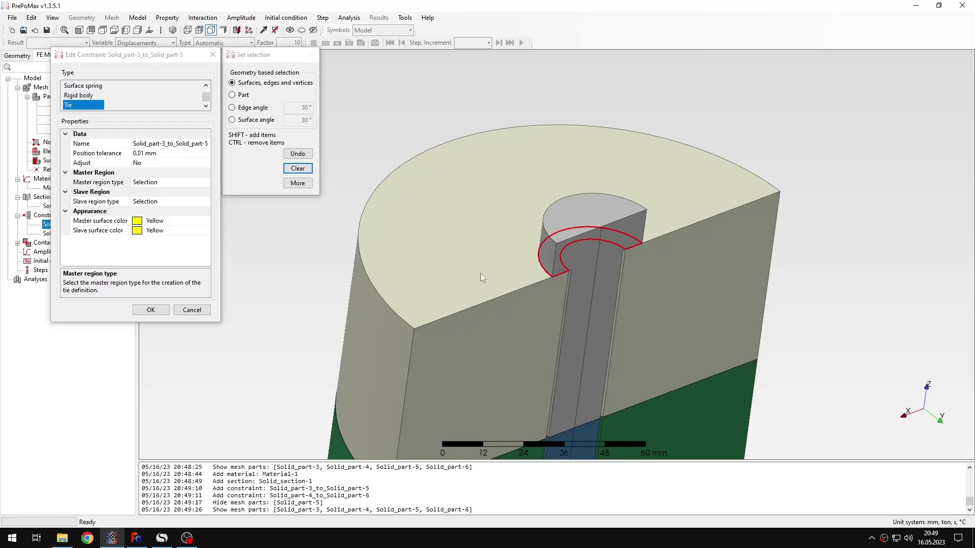
left_click(151, 309)
Step: Set the master region of the Solid_part-4_to_Solid_part-6 tie to the ring-shaped block face at the lower bolt head
middle_click_drag(408, 349, 539, 213)
double_click(112, 234)
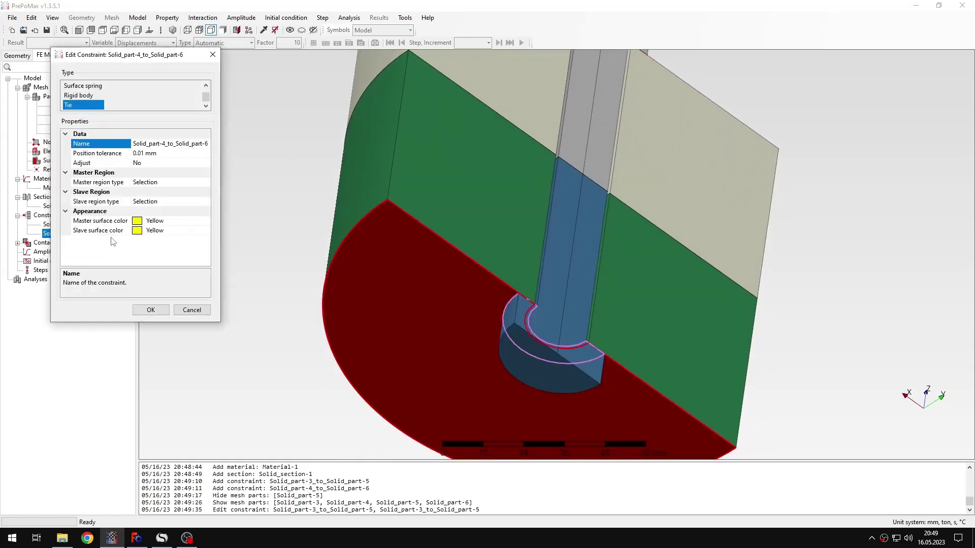
left_click(152, 183)
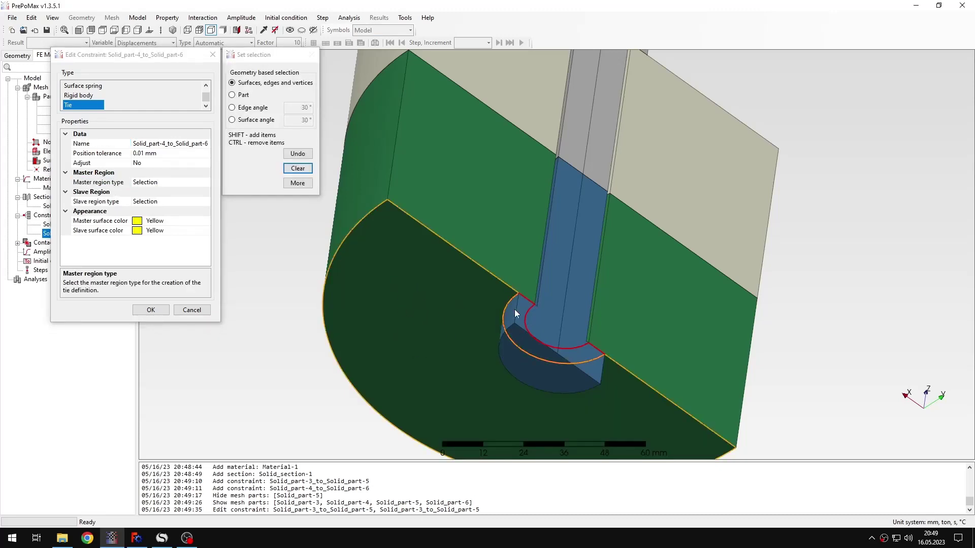
left_click(151, 310)
middle_click_drag(536, 319, 468, 318)
scroll(468, 319, "down", 1)
left_click(333, 272)
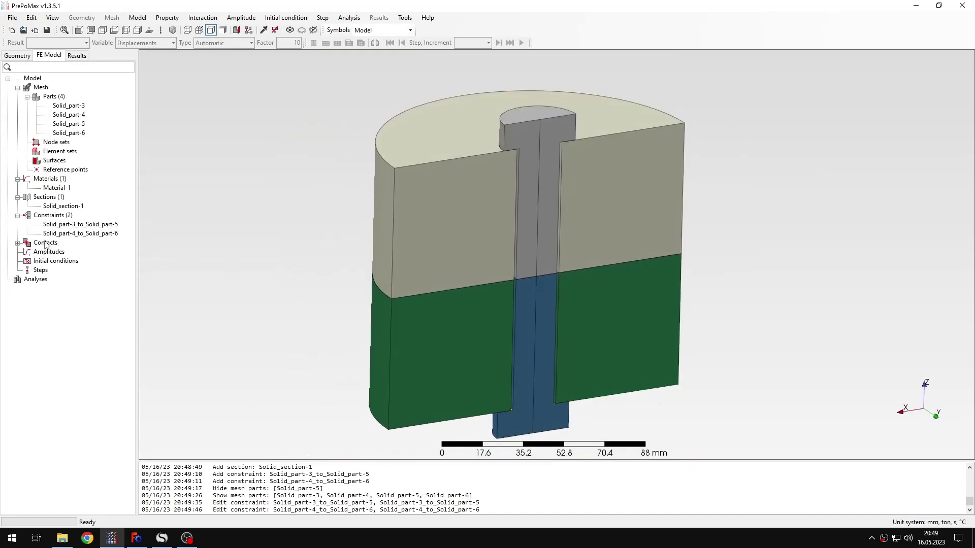
Step: Create a surface interaction with a surface behavior model of type Hard
left_click(18, 242)
double_click(56, 251)
left_click(95, 125)
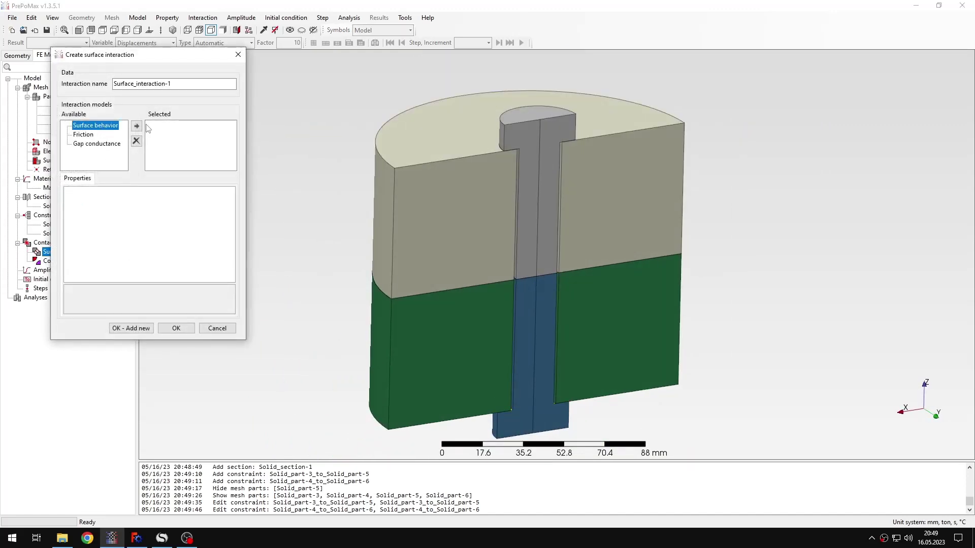
left_click(136, 126)
left_click(175, 328)
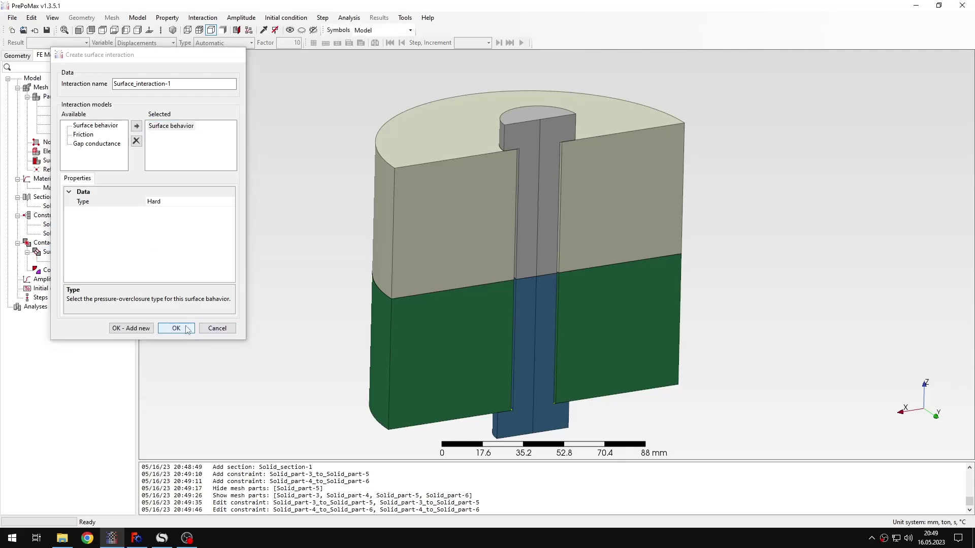
Step: Search for contact pairs of type Contact using Surface_interaction-1 and the surface to surface method
right_click(62, 270)
left_click(111, 290)
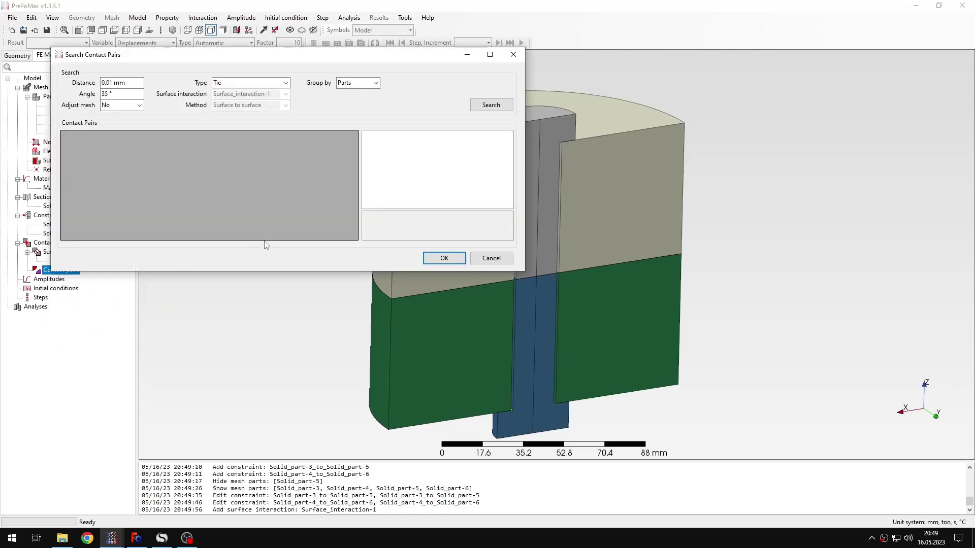
left_click(286, 83)
left_click(243, 98)
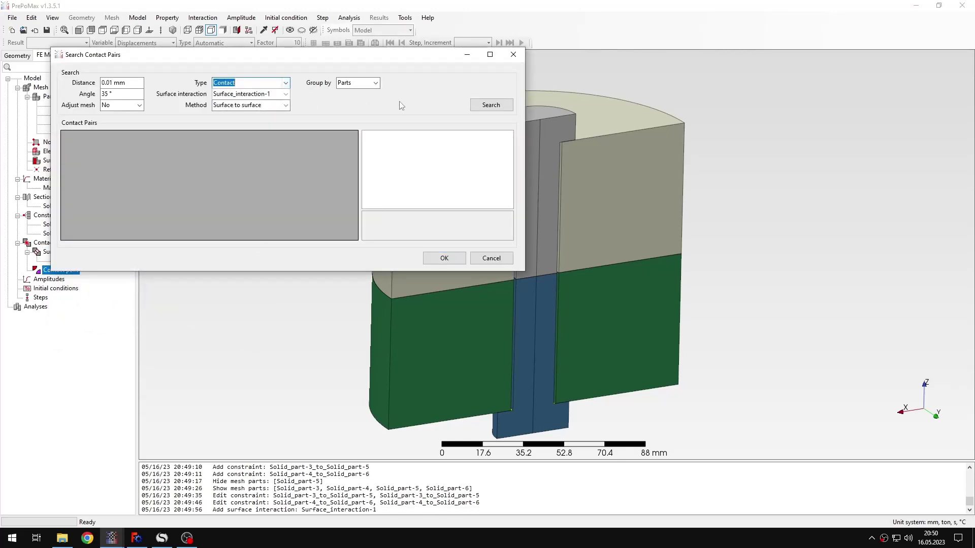
left_click(491, 105)
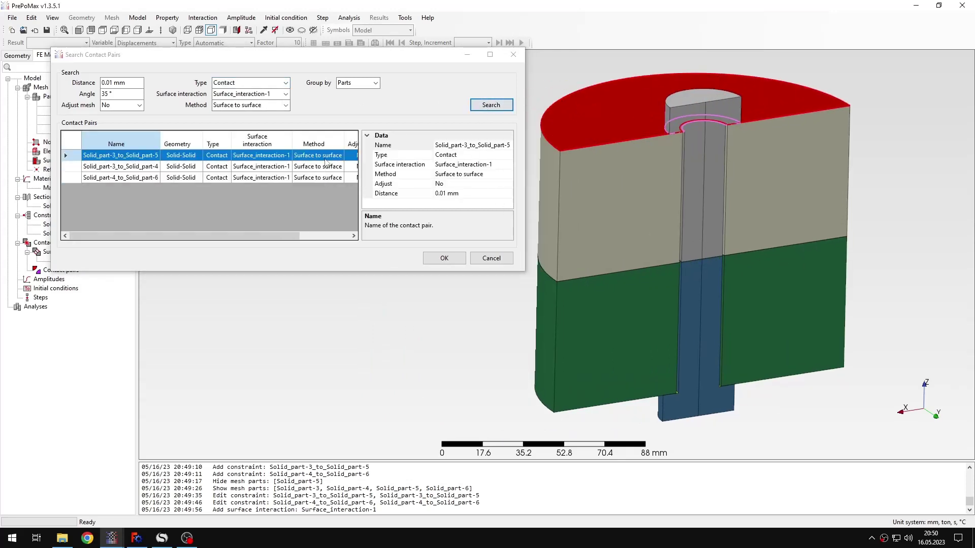
Step: Discard both bolt-to-block pairs and create the contact pair between the upper and lower blocks
left_click(327, 162)
key("Delete")
left_click(335, 167)
key("Delete")
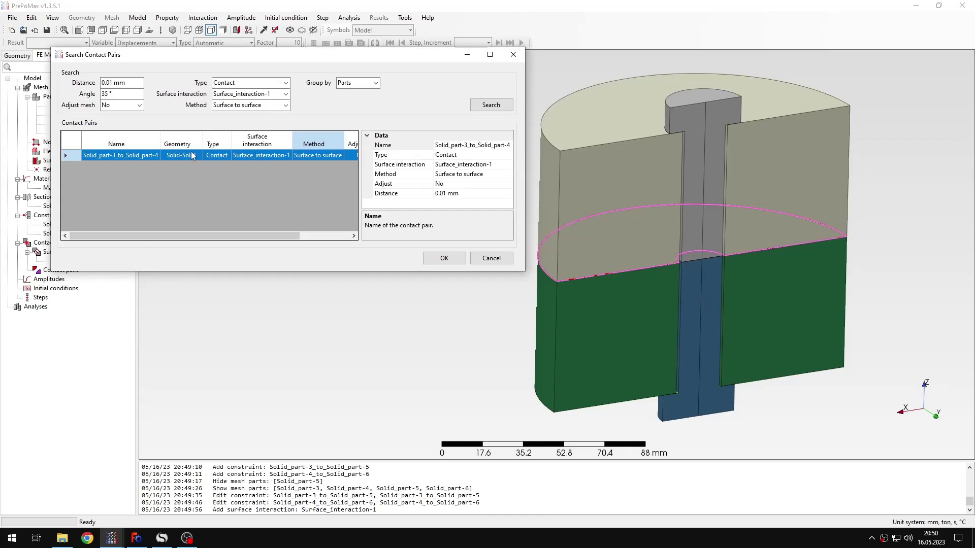
left_click(457, 263)
middle_click_drag(505, 272, 294, 271)
left_click(258, 264)
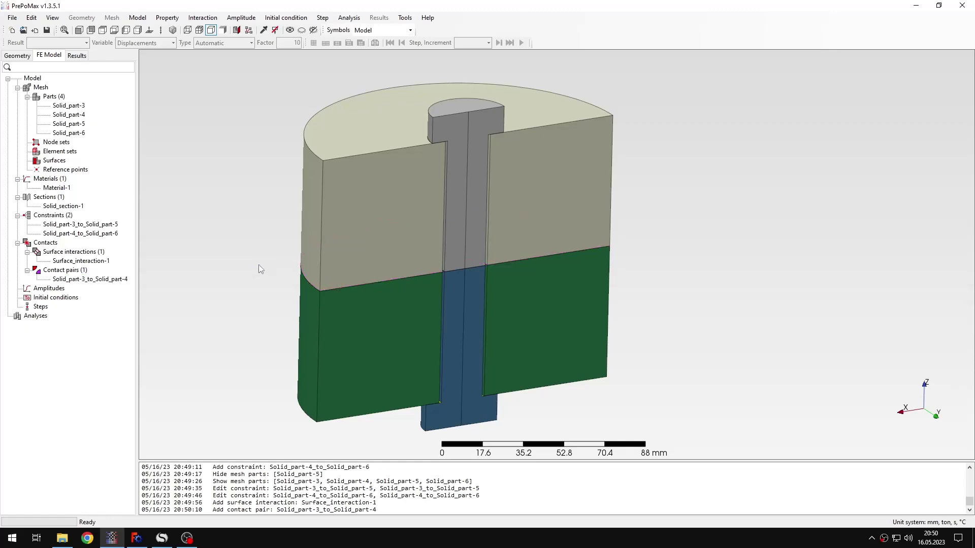
Step: Create a static step with the default solver and default incrementation
double_click(42, 307)
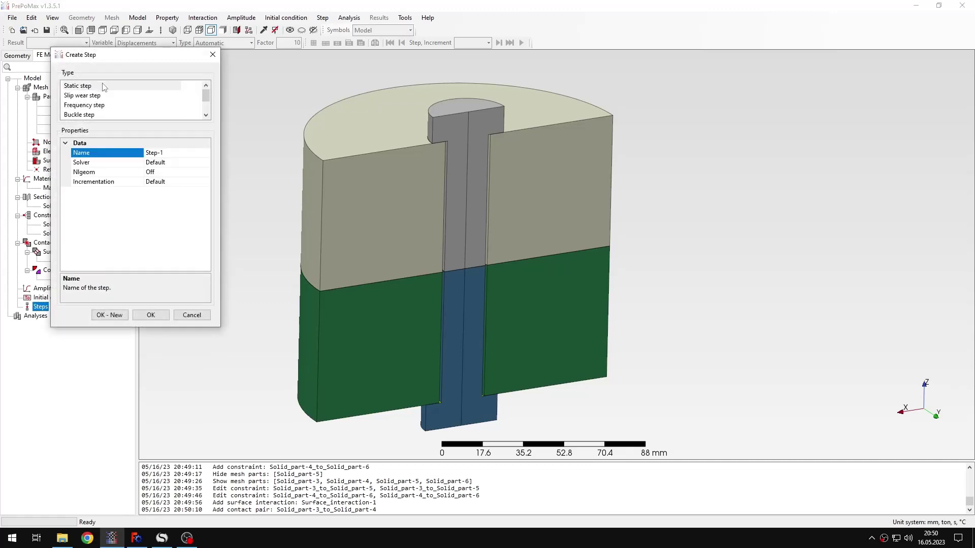
double_click(169, 174)
right_click(169, 175)
key("Escape")
left_click(150, 314)
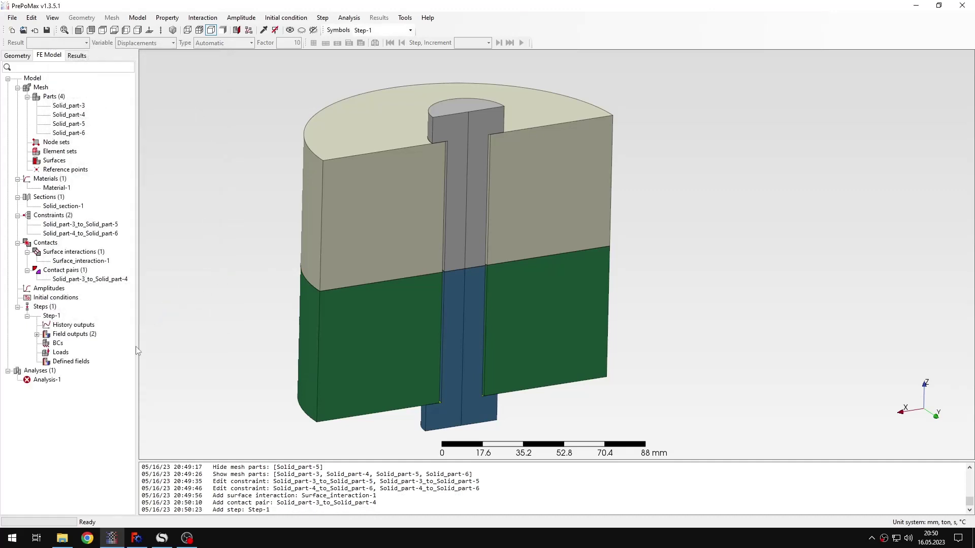
Step: Start a Displacement/Rotation boundary condition on the curved side face and the bottom face of the lower bolt head
double_click(58, 345)
left_click(123, 97)
scroll(498, 302, "up", 3)
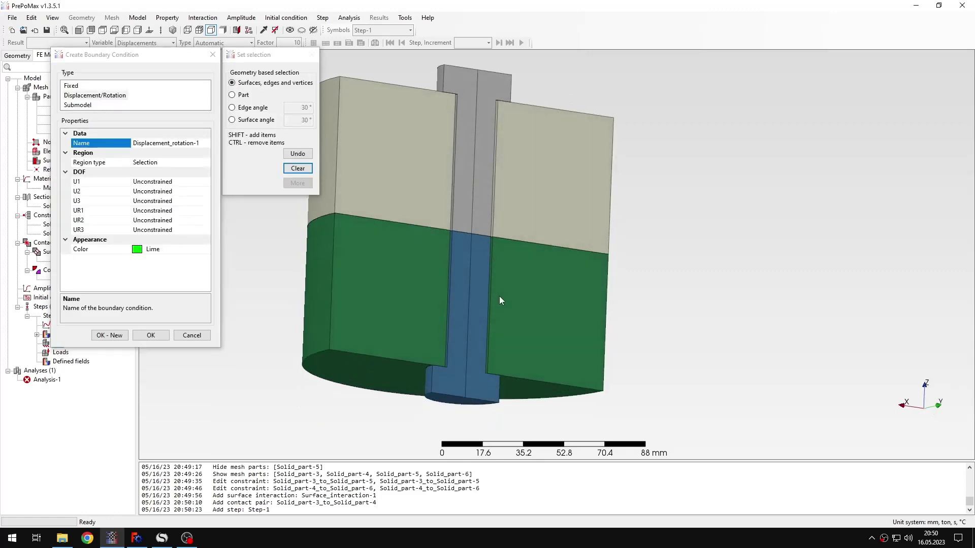
middle_click_drag(497, 303, 515, 325)
left_click(455, 373)
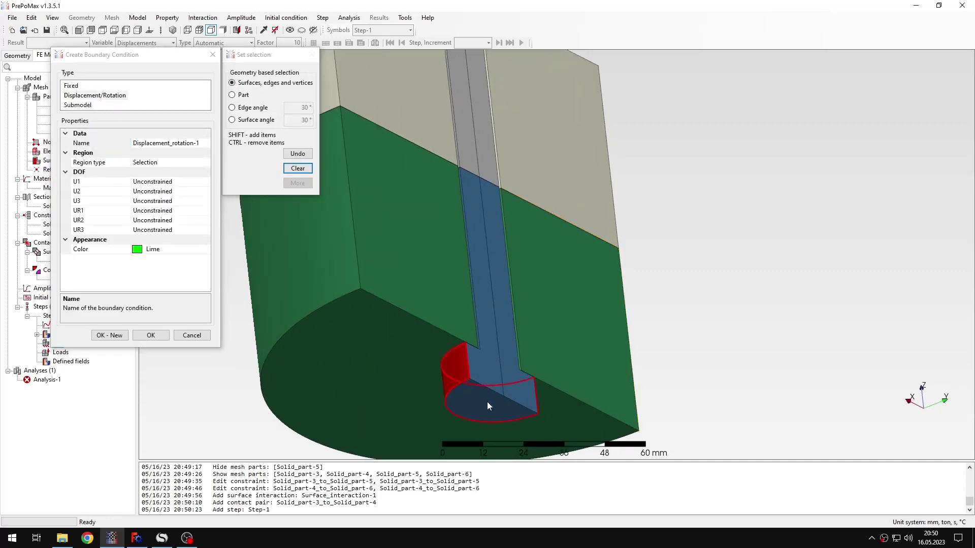
left_click(487, 402)
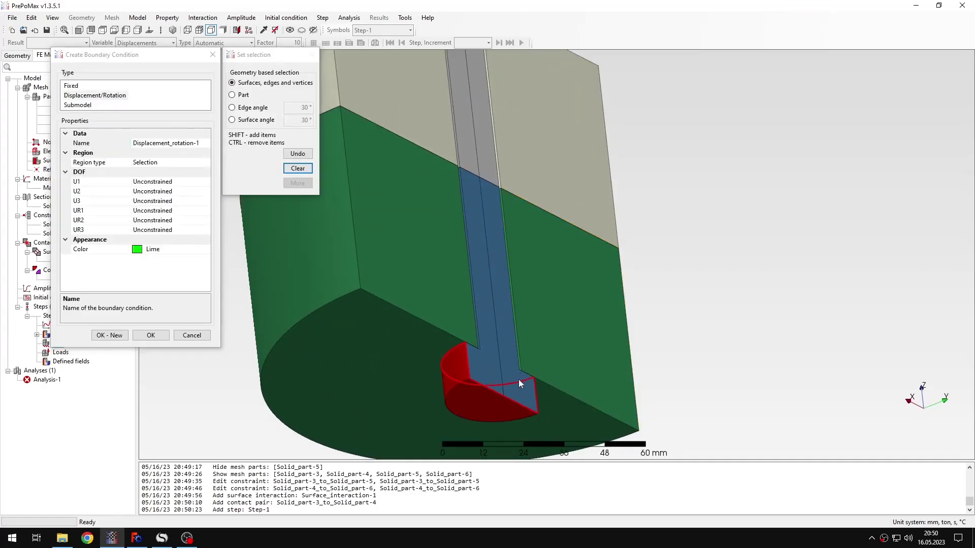
Step: Set U1 and U3 to 0 mm and U2 to Fixed for the lower bolt head and add the boundary condition
double_click(166, 181)
double_click(168, 200)
double_click(178, 191)
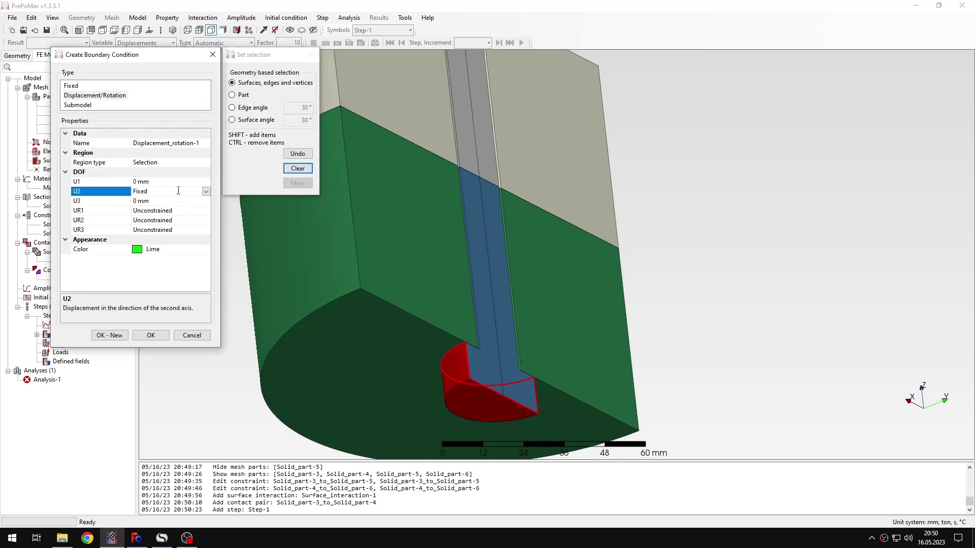
left_click(109, 335)
Step: Select all eight cut-plane faces of the two blocks and both bolt halves for a second Displacement/Rotation boundary condition
middle_click_drag(379, 293, 406, 308)
scroll(407, 307, "down", 2)
left_click(465, 206)
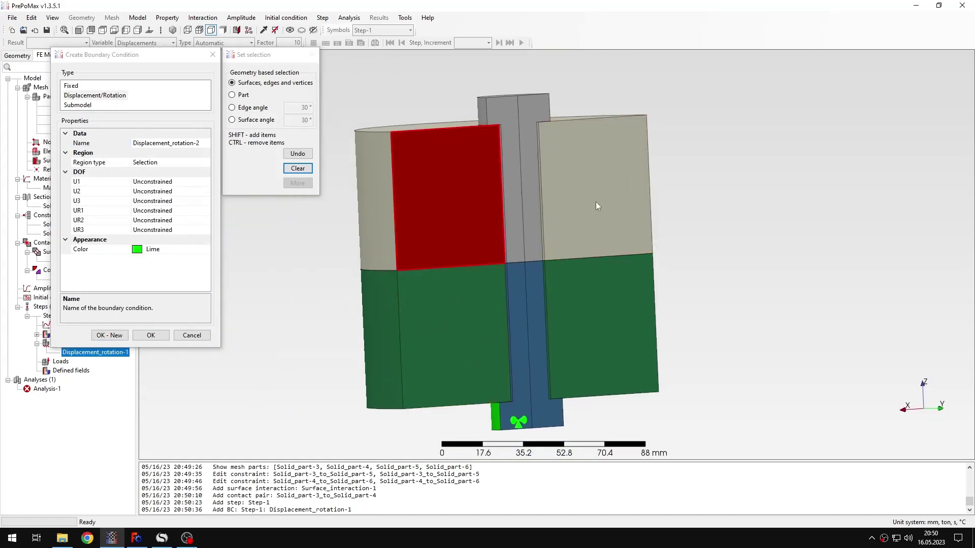
left_click(596, 203)
left_click(461, 318)
left_click(596, 319)
left_click(516, 138)
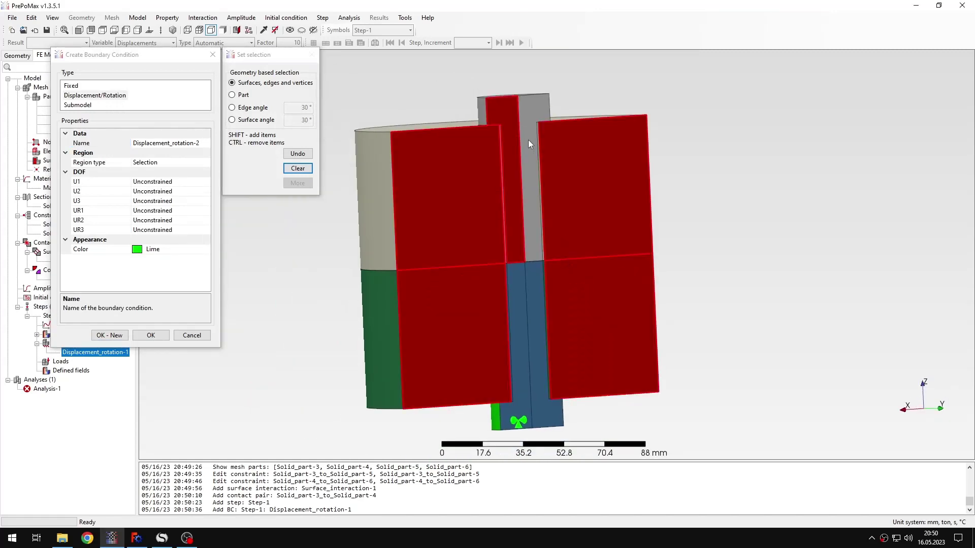
left_click(528, 139)
left_click(524, 281)
left_click(537, 303)
Step: Constrain the U2 displacement on the selected cut-plane faces and add the symmetry boundary condition
middle_click_drag(569, 270, 590, 277)
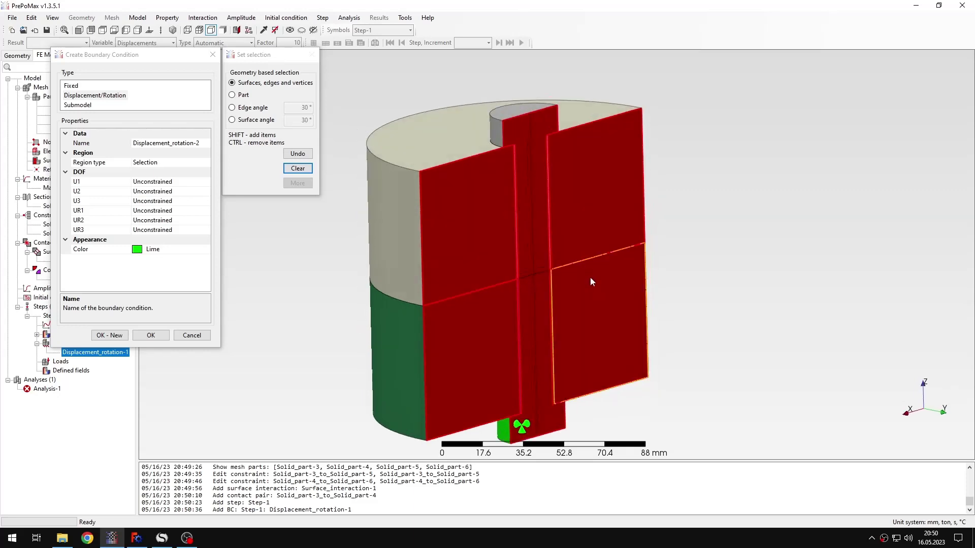
double_click(167, 195)
left_click(151, 335)
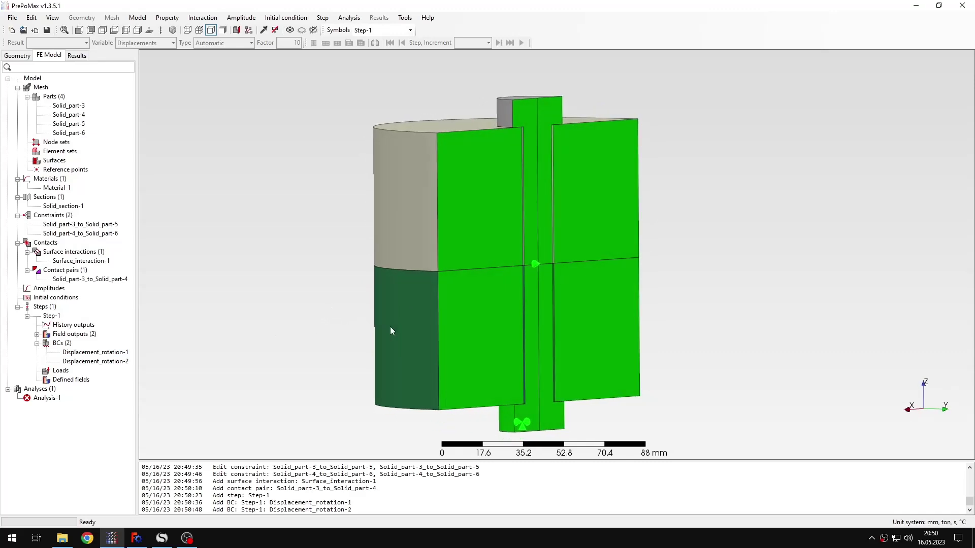
middle_click_drag(334, 291, 457, 277)
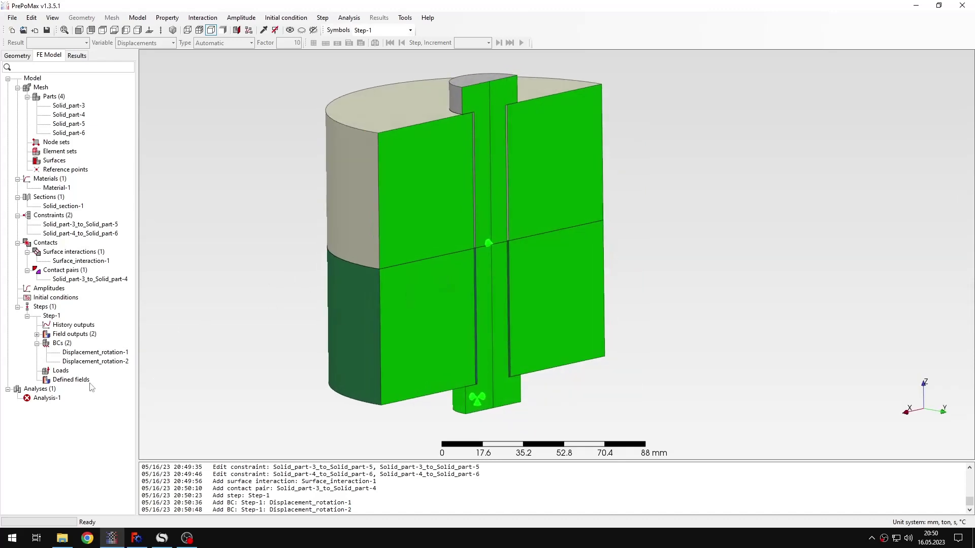
double_click(60, 374)
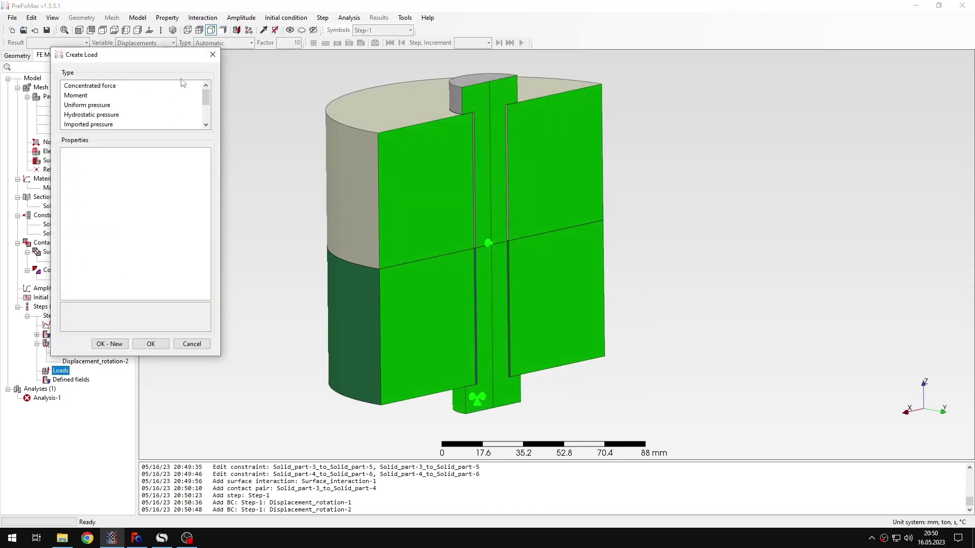
left_click(213, 54)
Step: Show only the upper bolt half and inspect the mesh on the lower end face of its shank
left_click(480, 147)
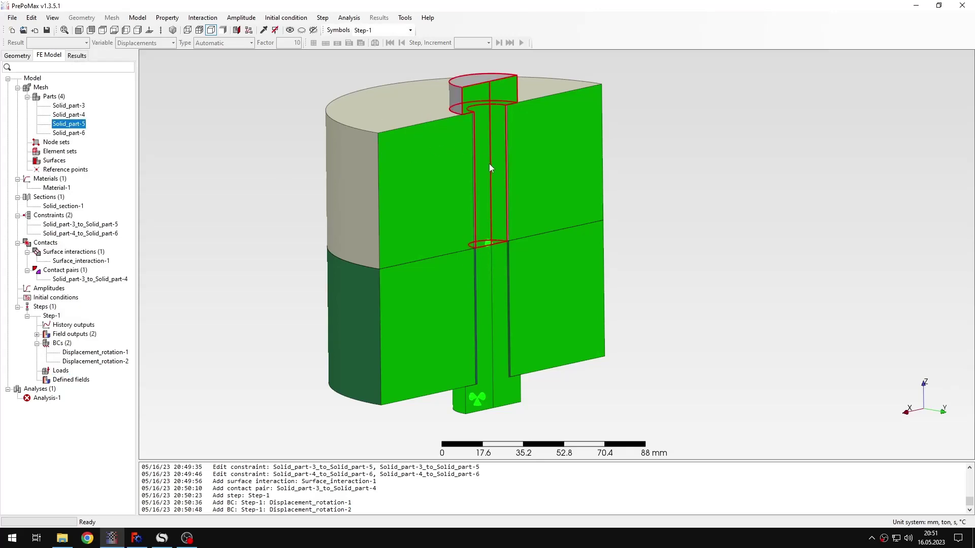
right_click(489, 165)
left_click(512, 220)
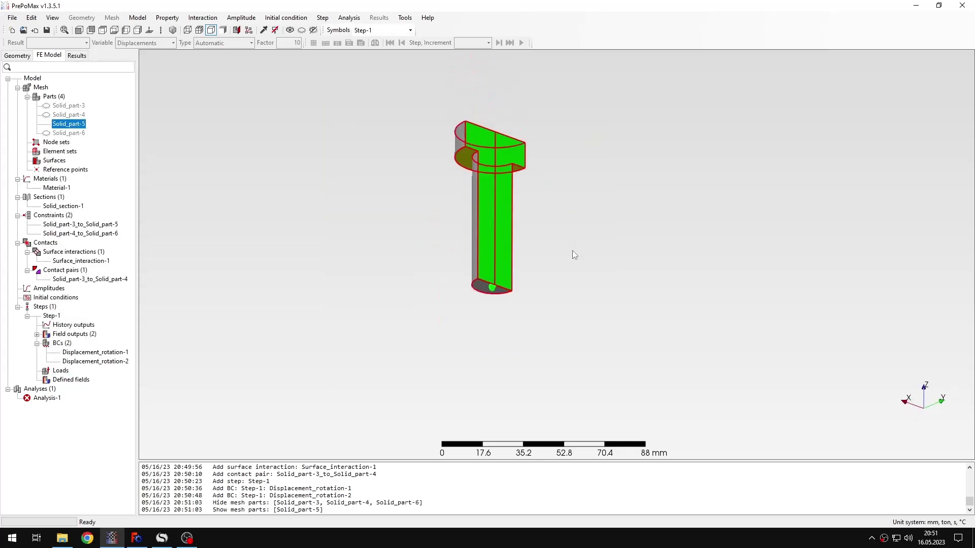
scroll(533, 231, "up", 5)
left_click(506, 207)
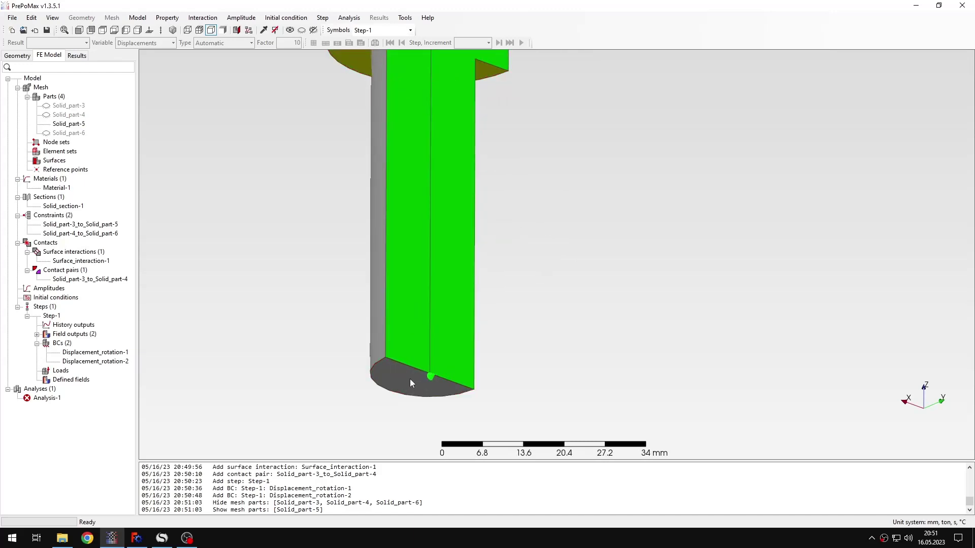
left_click(199, 30)
scroll(376, 364, "up", 10)
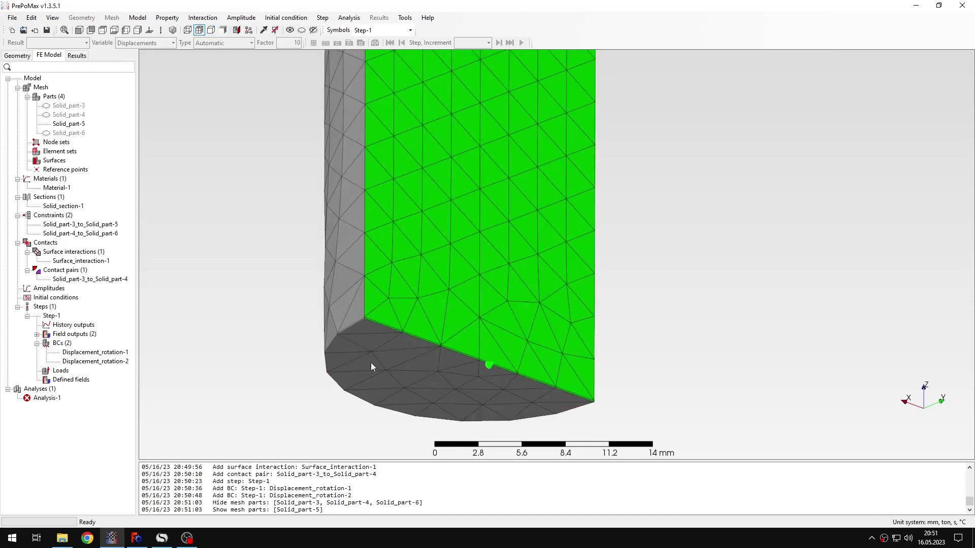
left_click(211, 30)
scroll(434, 220, "down", 6)
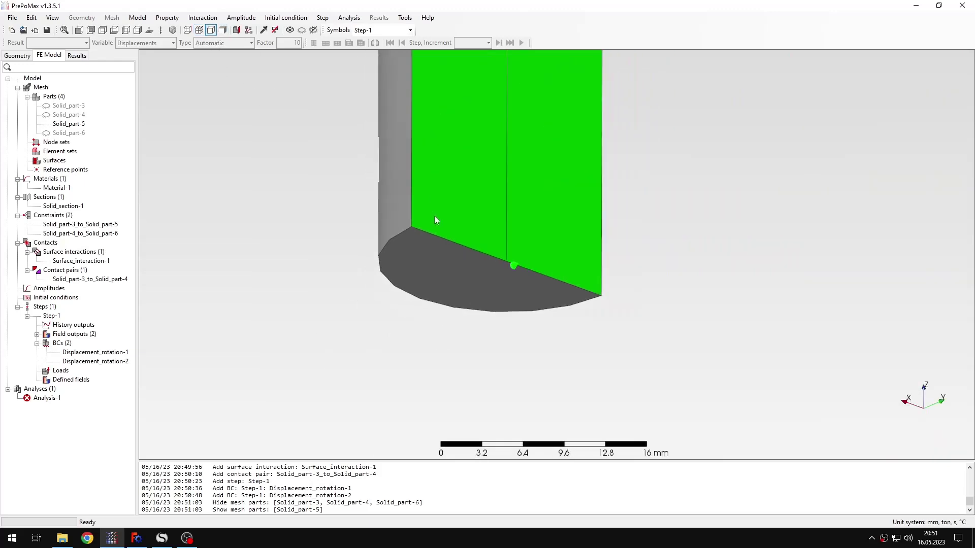
Step: Start a Pre-tension load in Step-1 on the lower end face of the upper bolt half's shank
double_click(65, 372)
scroll(136, 104, "down", 2)
left_click(88, 126)
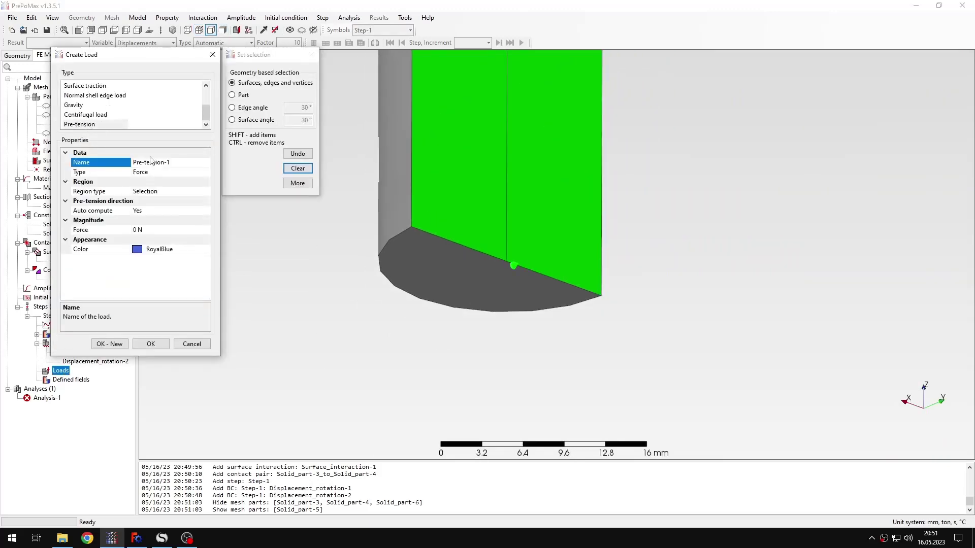
left_click(458, 290)
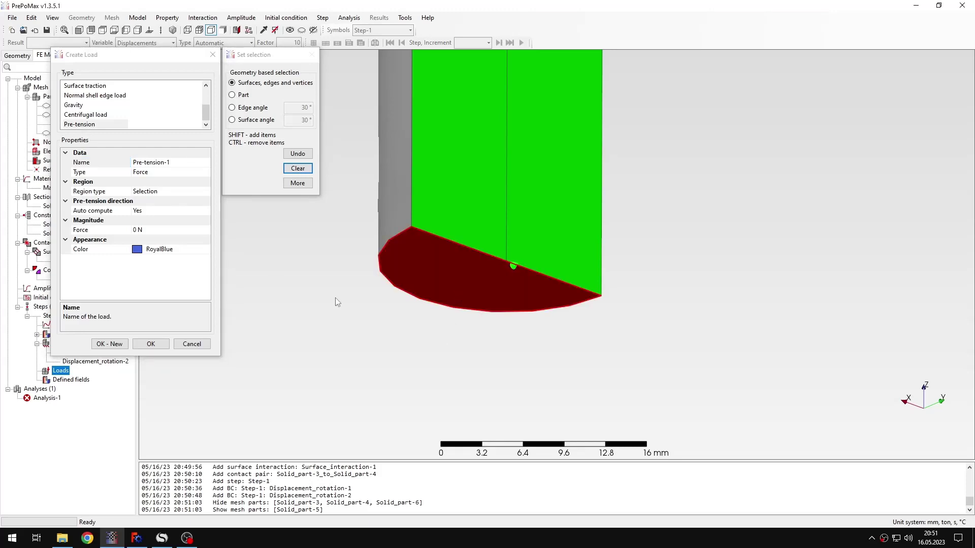
Step: Keep the pre-tension type as Force, set the force to 450 N and add the load
left_click(187, 172)
left_click(206, 172)
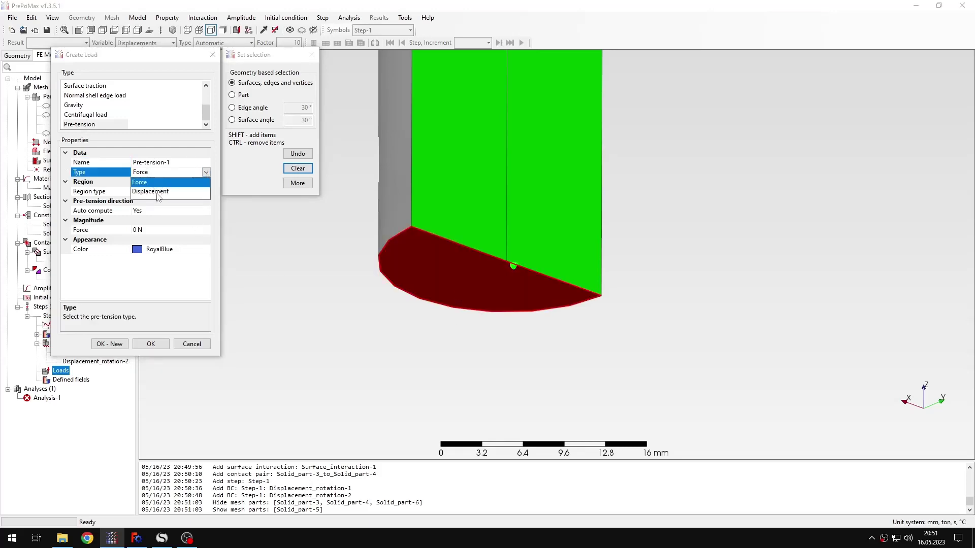
left_click(153, 181)
left_click(138, 231)
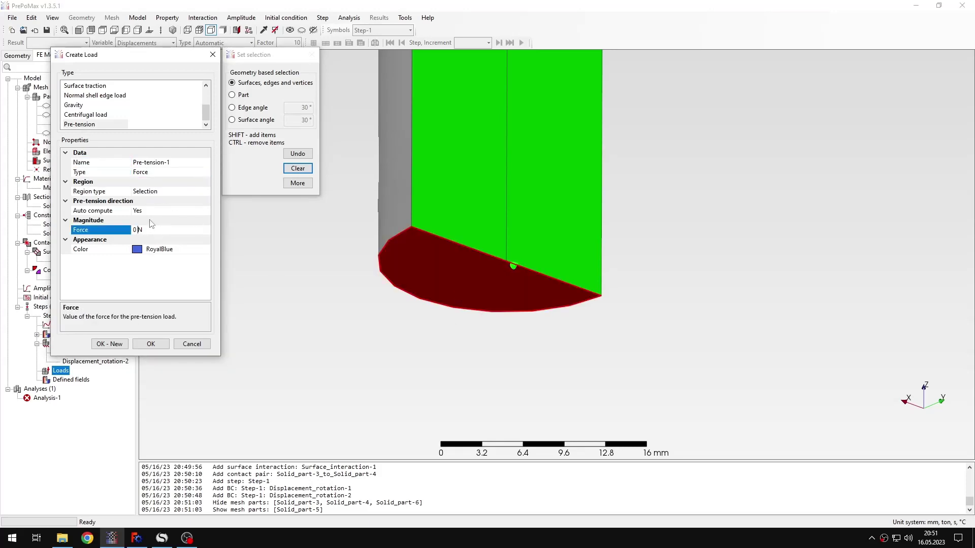
key("BackSpace")
type("450")
middle_click_drag(430, 197, 455, 256)
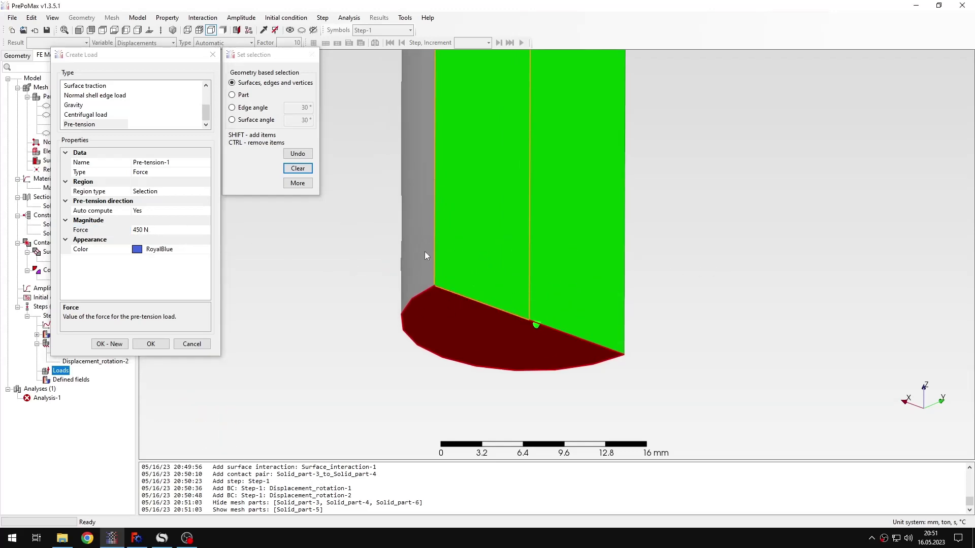
left_click(151, 344)
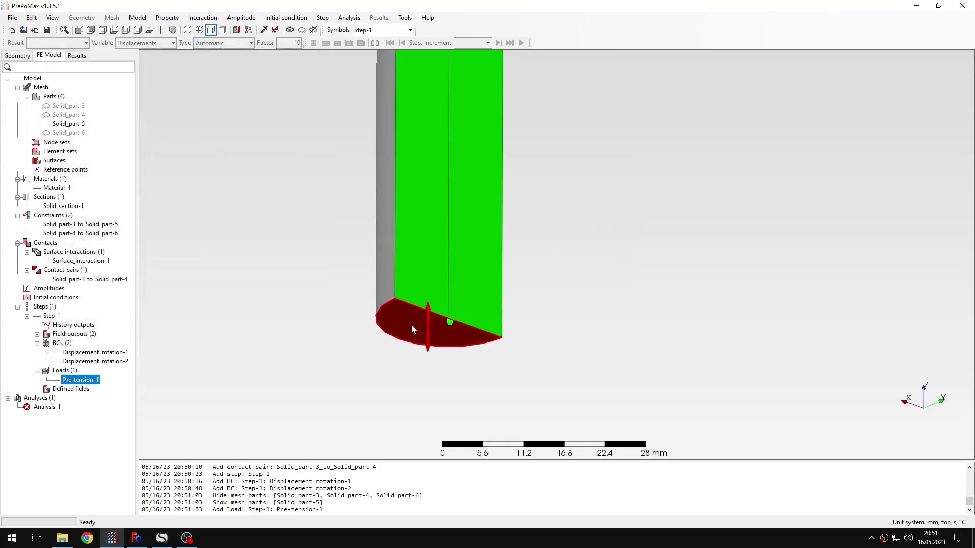
Step: Clear the load selection and show all hidden mesh parts of the assembly again
middle_click_drag(358, 357, 343, 303)
left_click(344, 303)
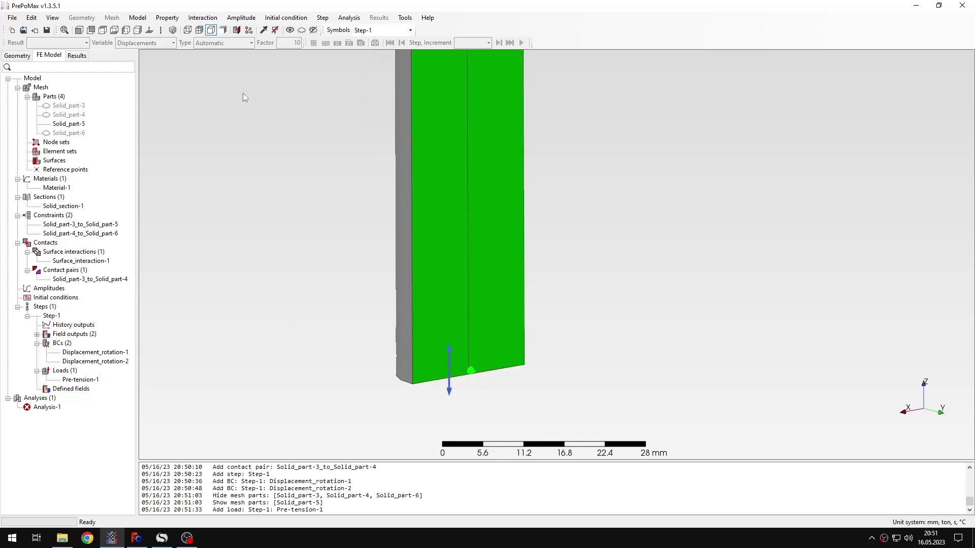
left_click(302, 30)
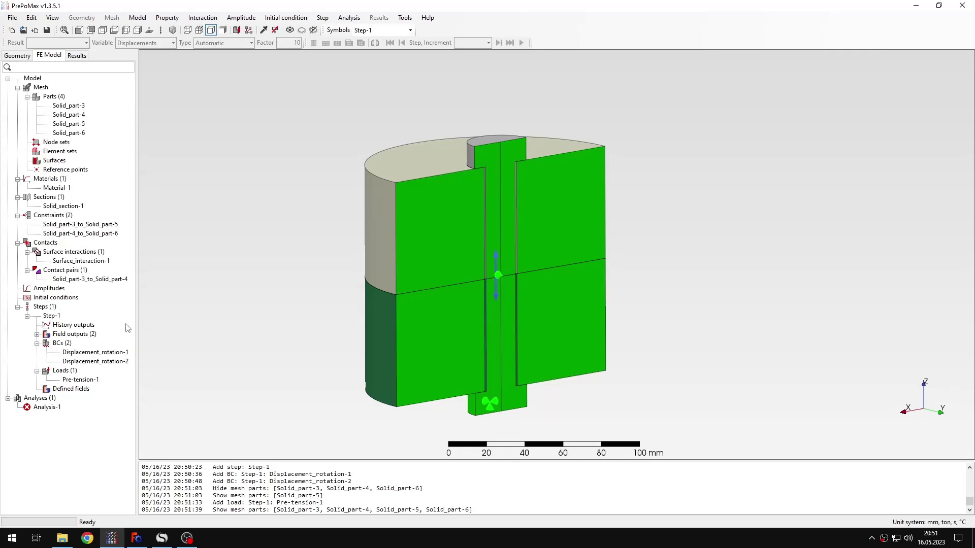
Step: Duplicate Step-1 and expand the loads of the copied step in the model tree
right_click(57, 317)
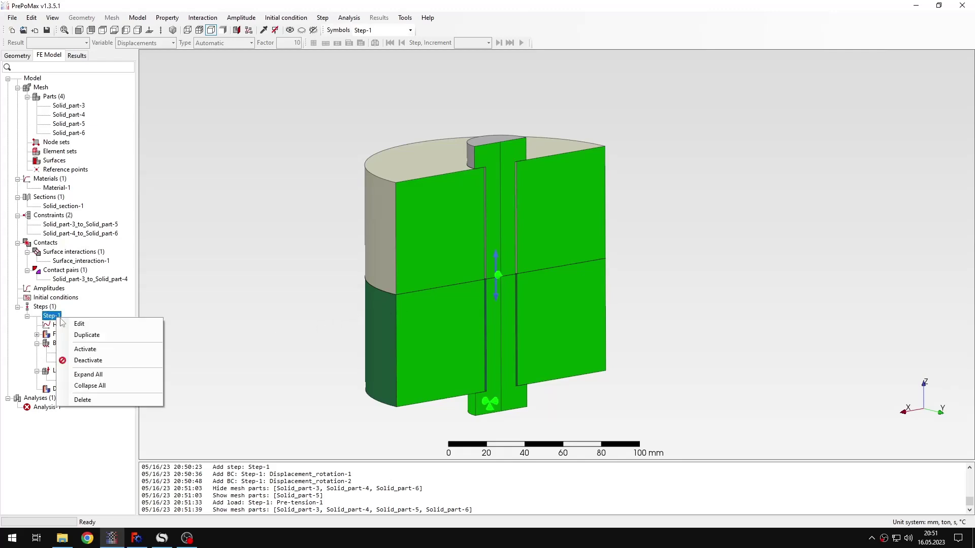
left_click(109, 336)
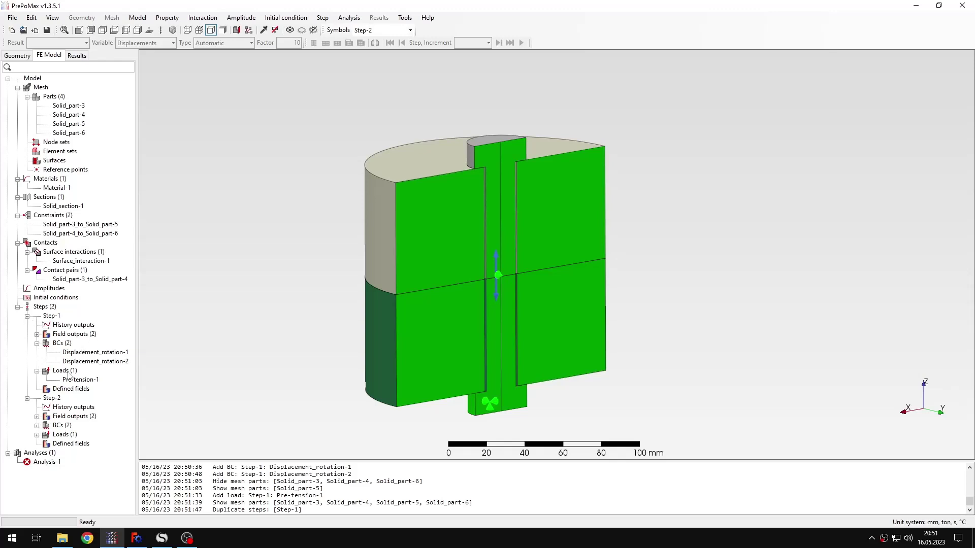
left_click(28, 316)
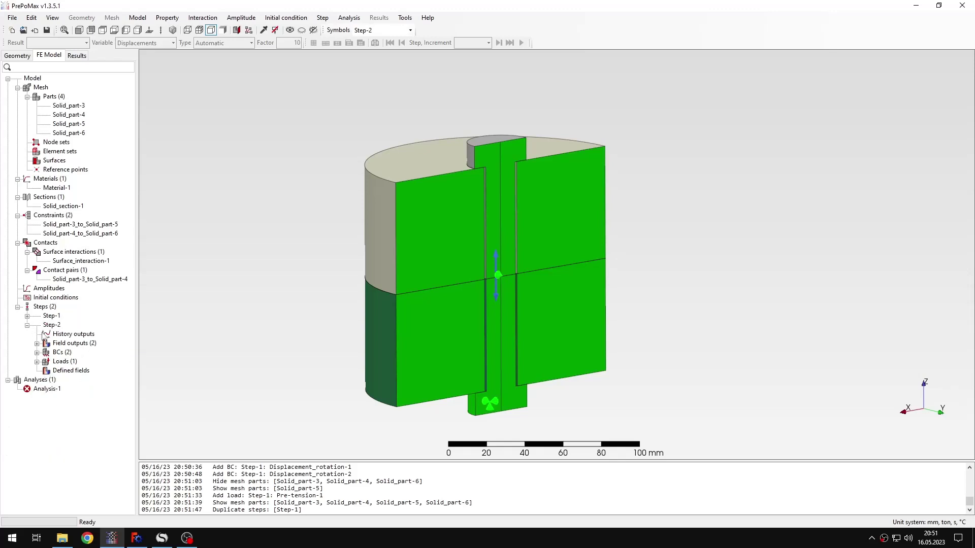
left_click(37, 353)
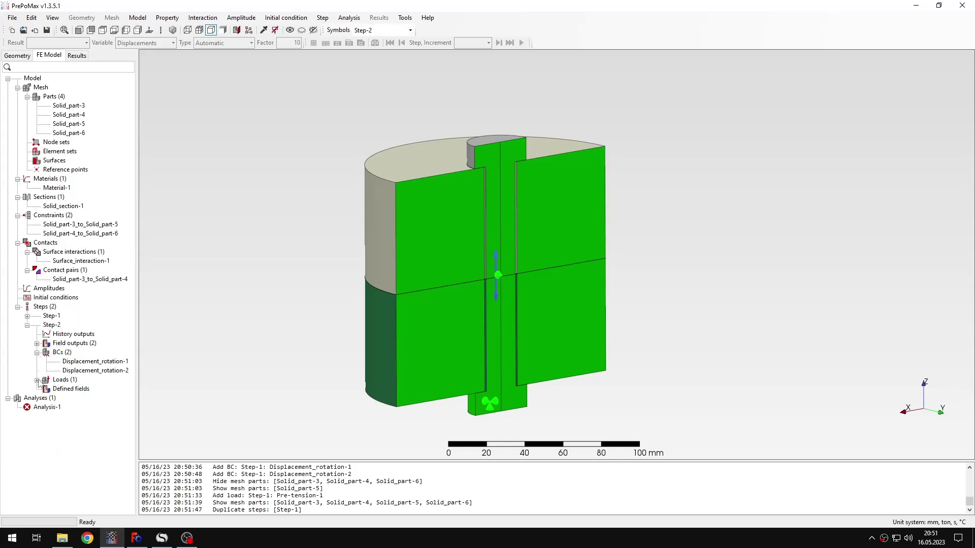
left_click(37, 379)
left_click(37, 352)
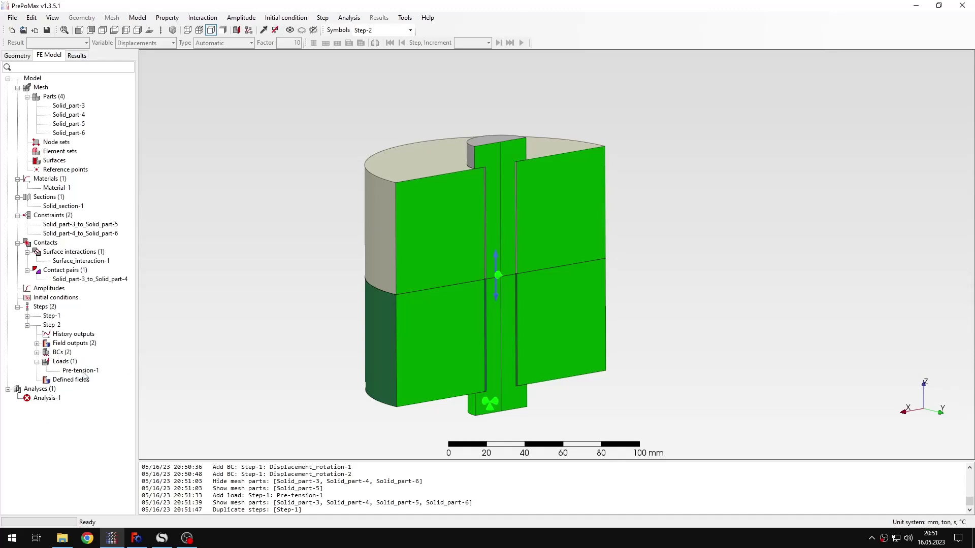
Step: Change the pre-tension load in Step-2 to type Displacement with the displacement set to Fixed
double_click(81, 371)
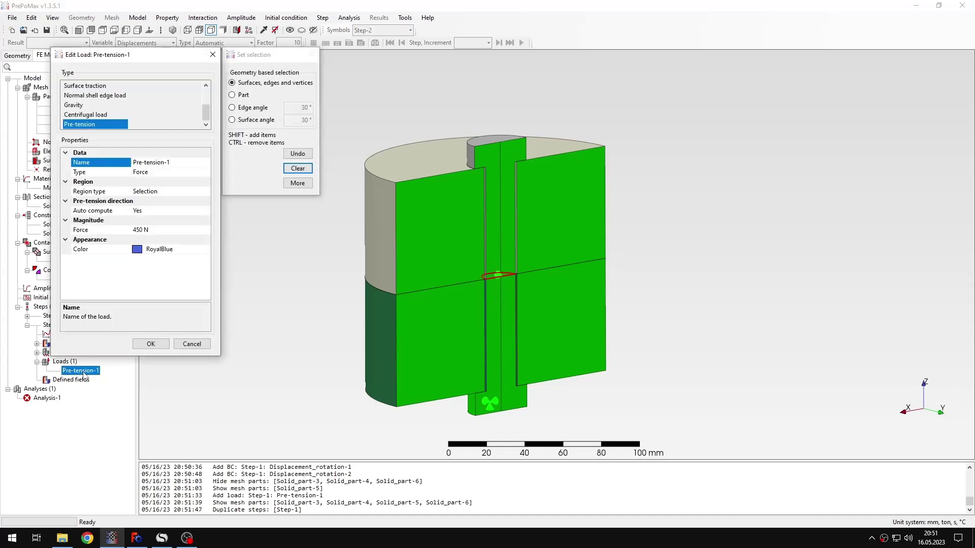
left_click(183, 172)
left_click(206, 172)
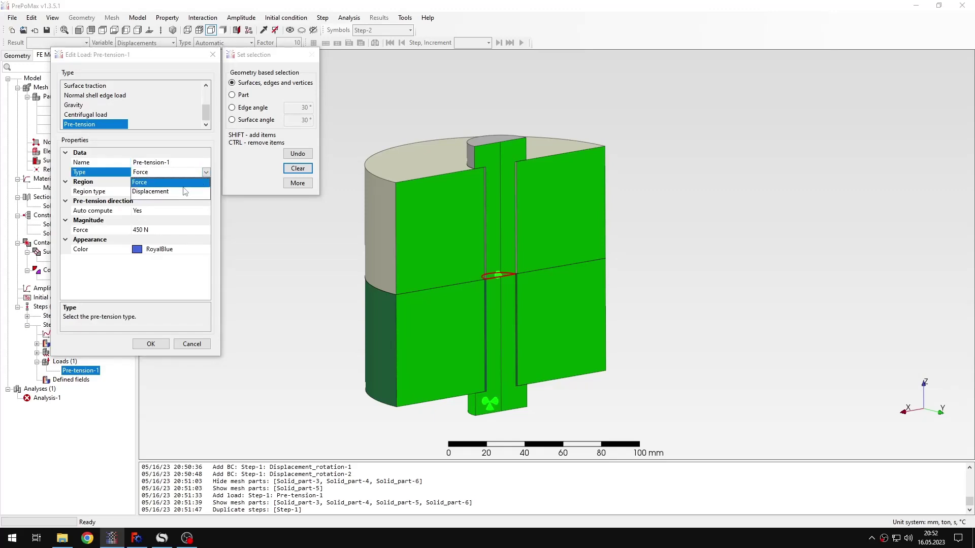
left_click(185, 191)
left_click(184, 231)
left_click(184, 232)
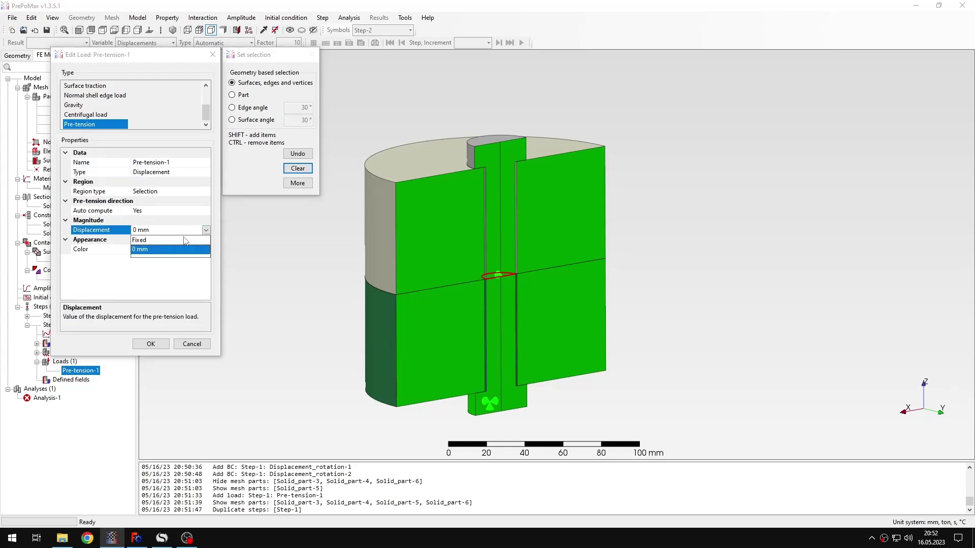
left_click(185, 240)
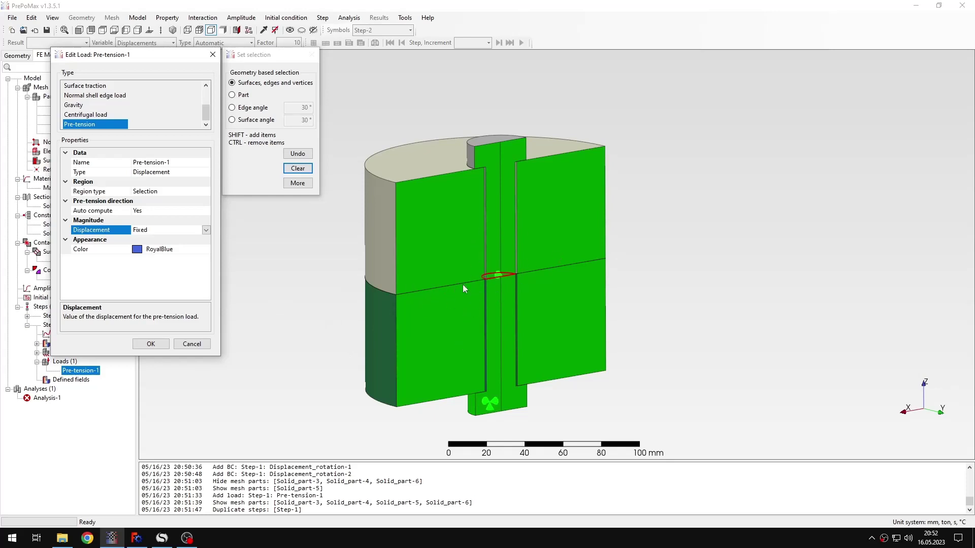
left_click(151, 344)
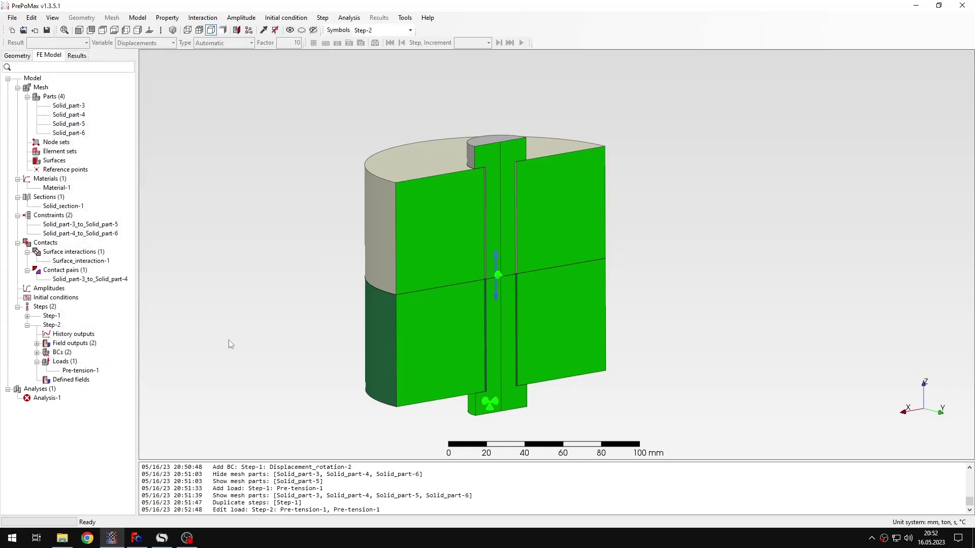
Step: Add a Surface traction load in Step-2 on the top face of the upper bolt head with F3 set to 300 N
double_click(73, 362)
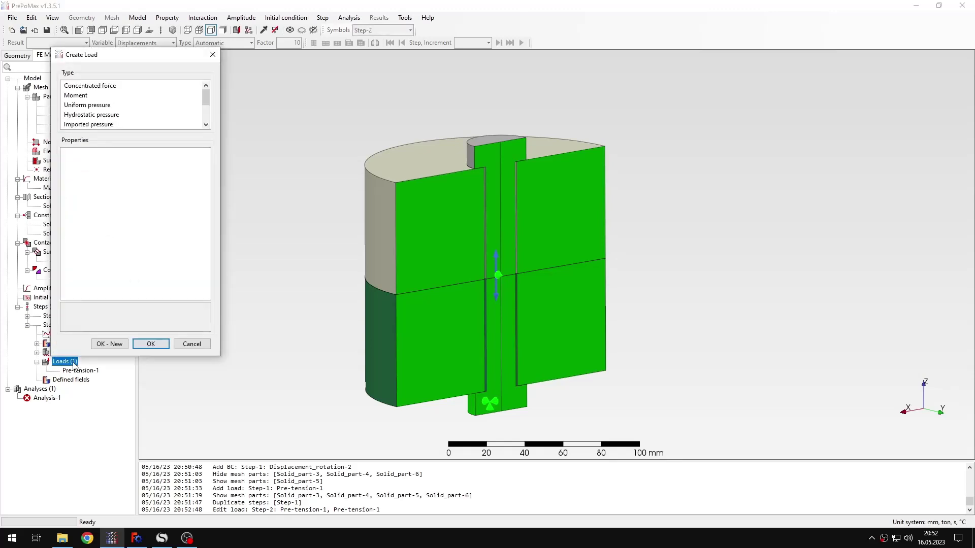
scroll(120, 118, "down", 2)
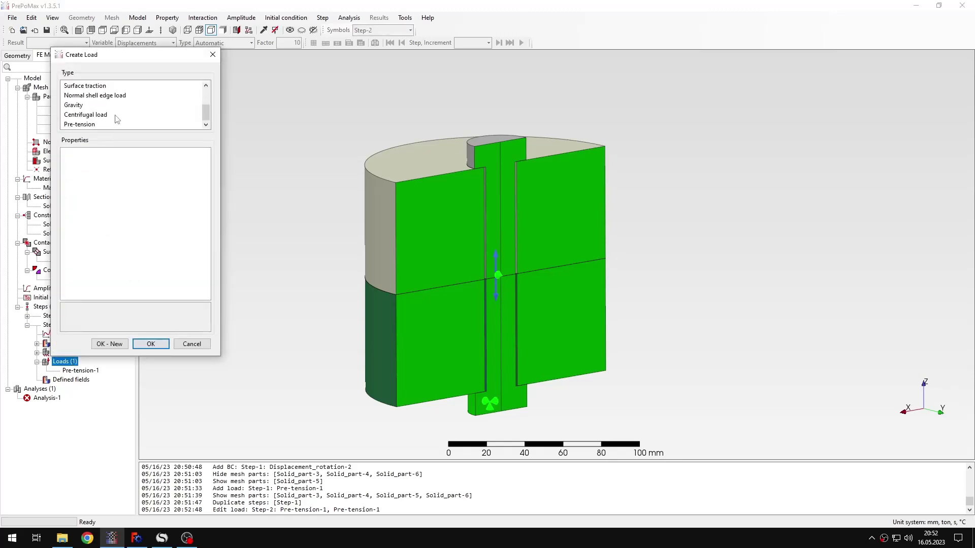
left_click(104, 86)
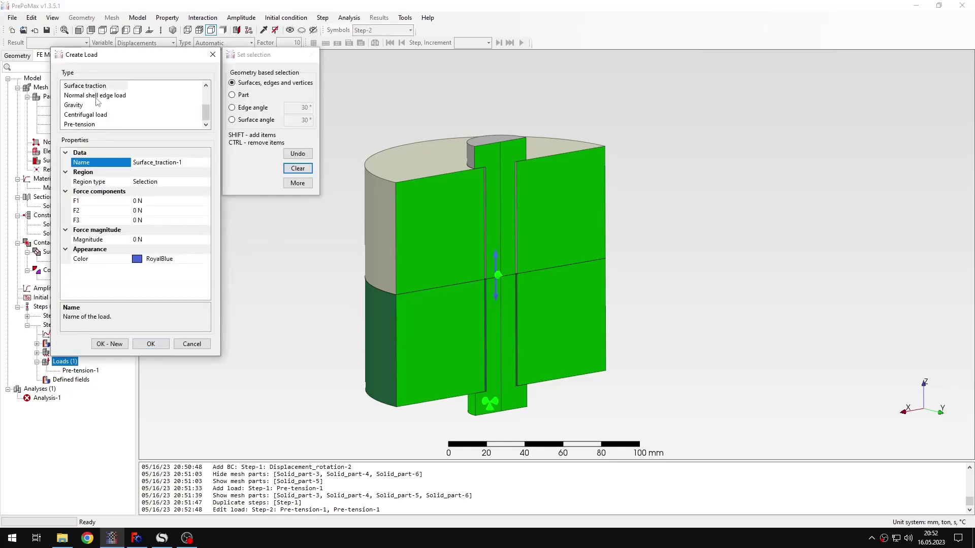
middle_click_drag(526, 151, 504, 144)
left_click(497, 155)
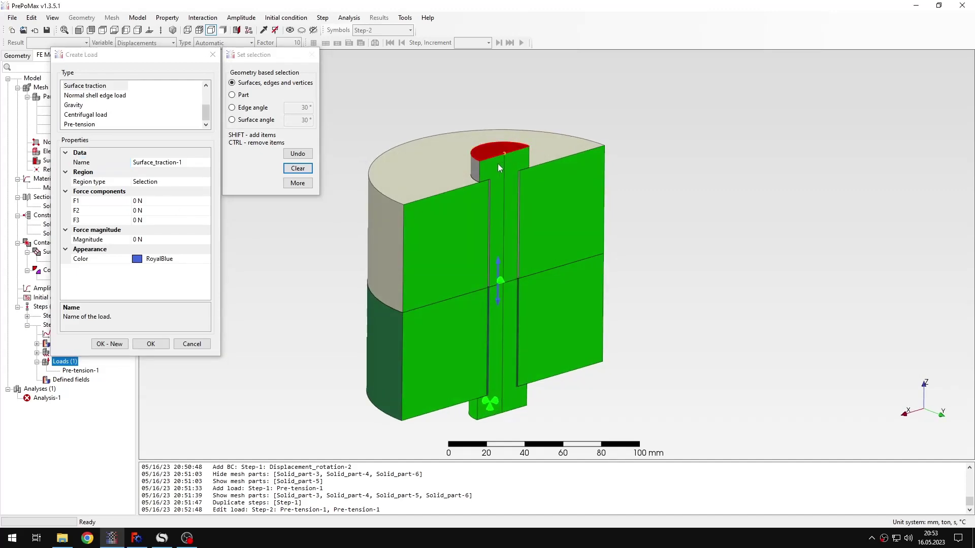
left_click(139, 220)
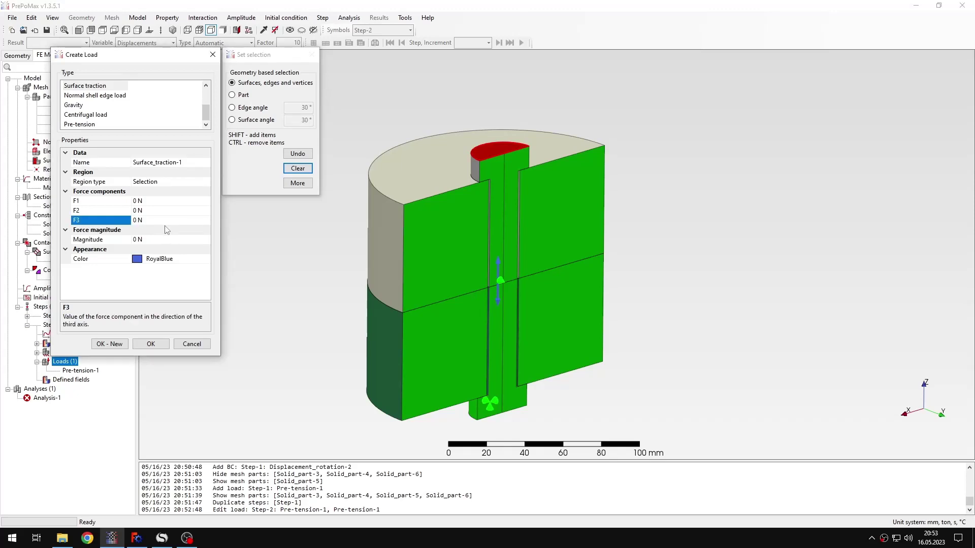
type("300")
left_click(150, 344)
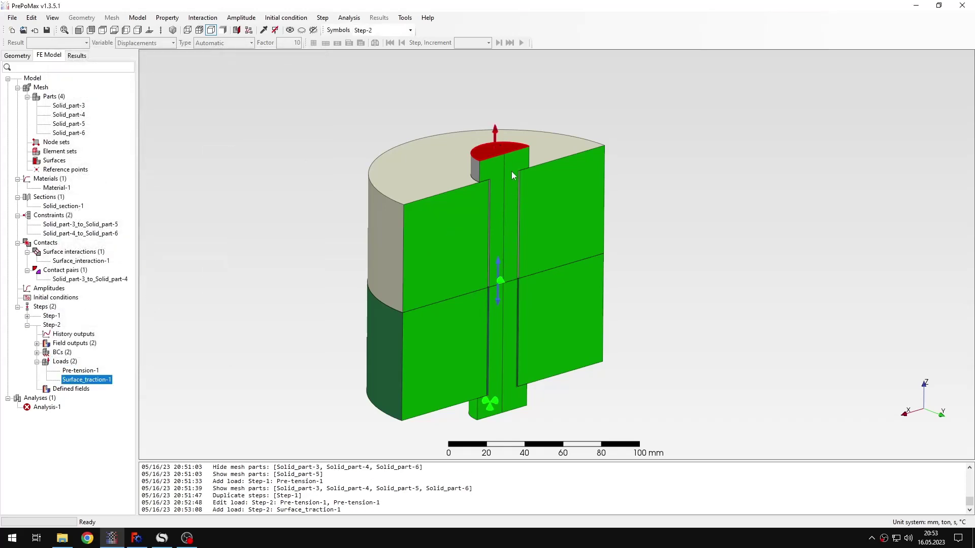
left_click(322, 254)
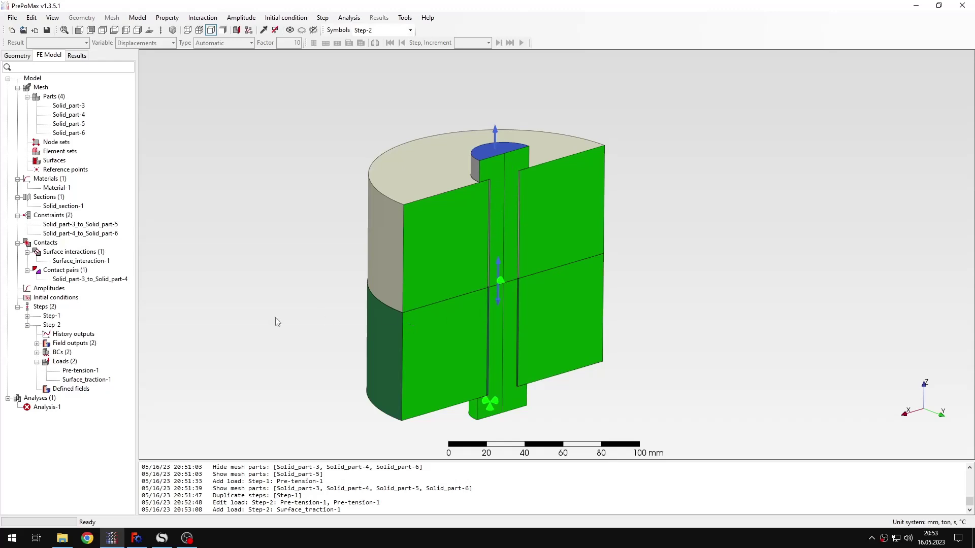
Step: Review the Step-2 settings and examine the full pre-tension section keyword, including its node, in the CalculiX keyword editor
double_click(59, 328)
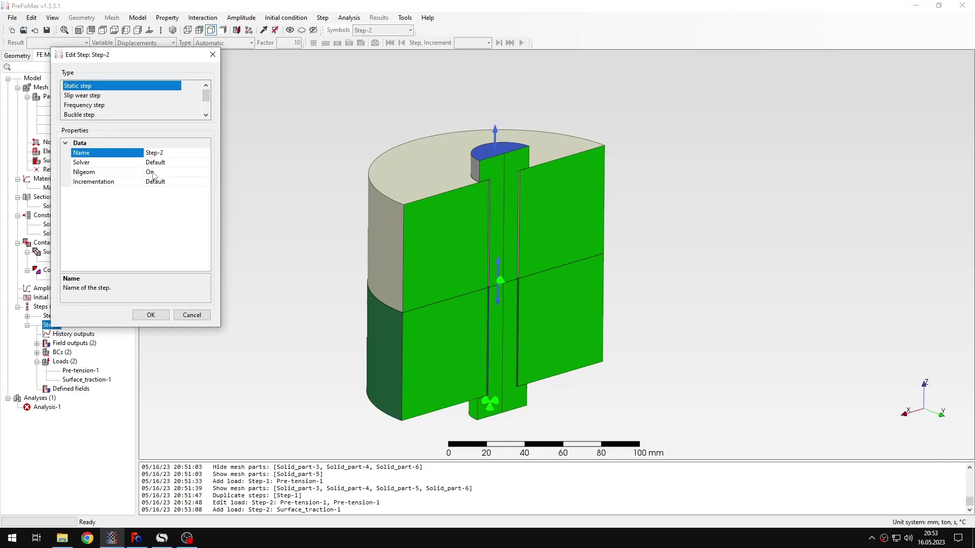
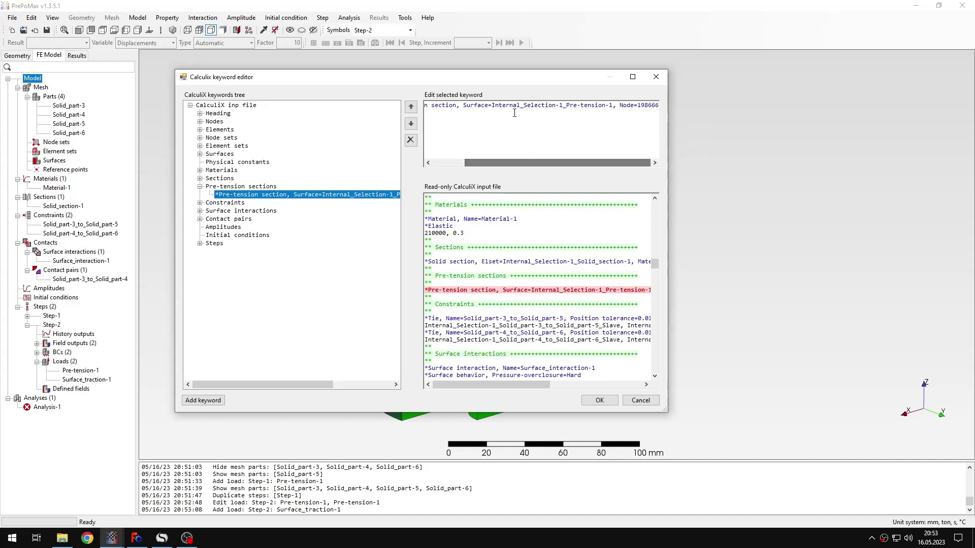
left_click(494, 110)
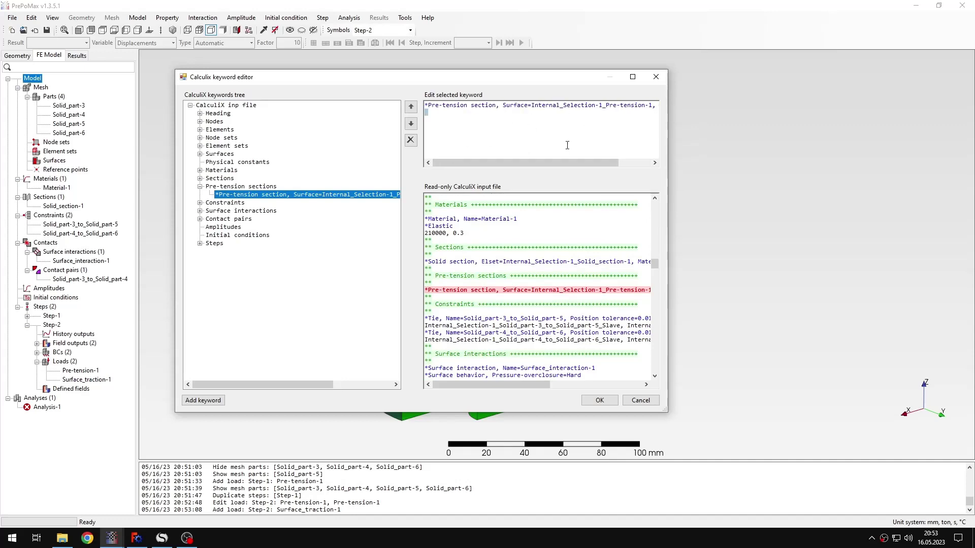
left_click_drag(528, 162, 560, 163)
left_click_drag(491, 105, 609, 108)
left_click(542, 128)
Step: Add a new keyword under the history outputs of Step-1 in the CalculiX keywords tree and select its placeholder text
left_click(201, 243)
left_click(209, 252)
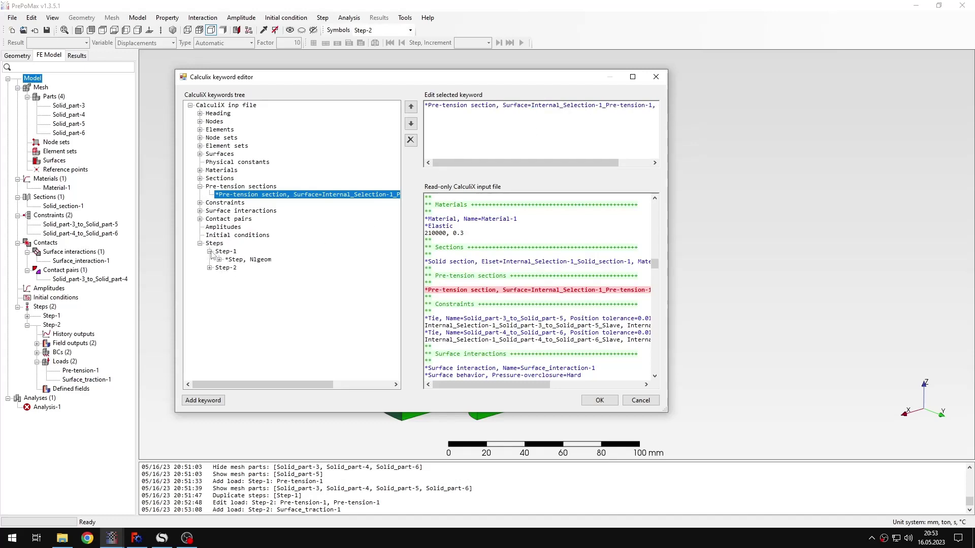
left_click(220, 260)
left_click(259, 301)
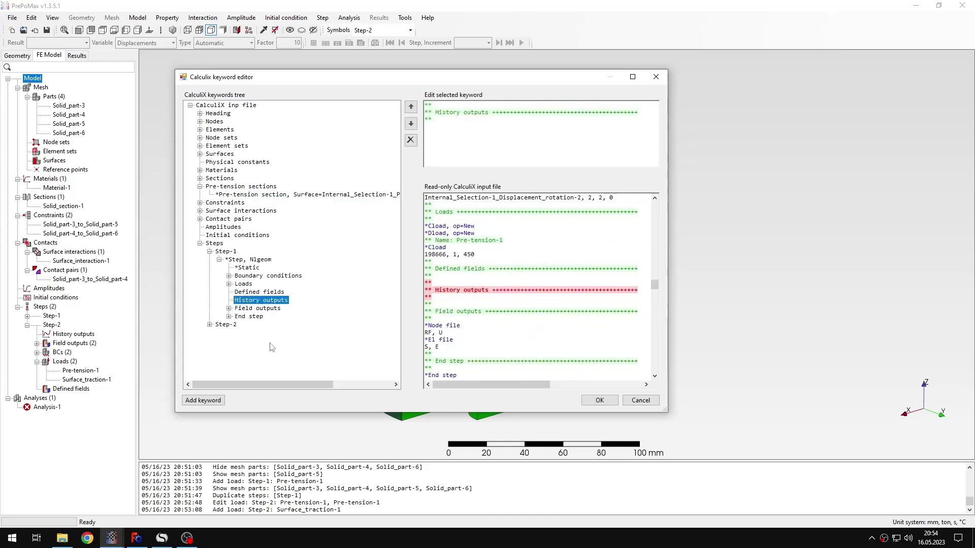
left_click(203, 401)
left_click_drag(493, 148, 408, 106)
Step: Define the keyword as *SECTION PRINT, SURFACE=Internal_Selection-1_Pre-tension-1, NAME=SP1 with SOF on the second line, and save the keyword edits
type("*SEC")
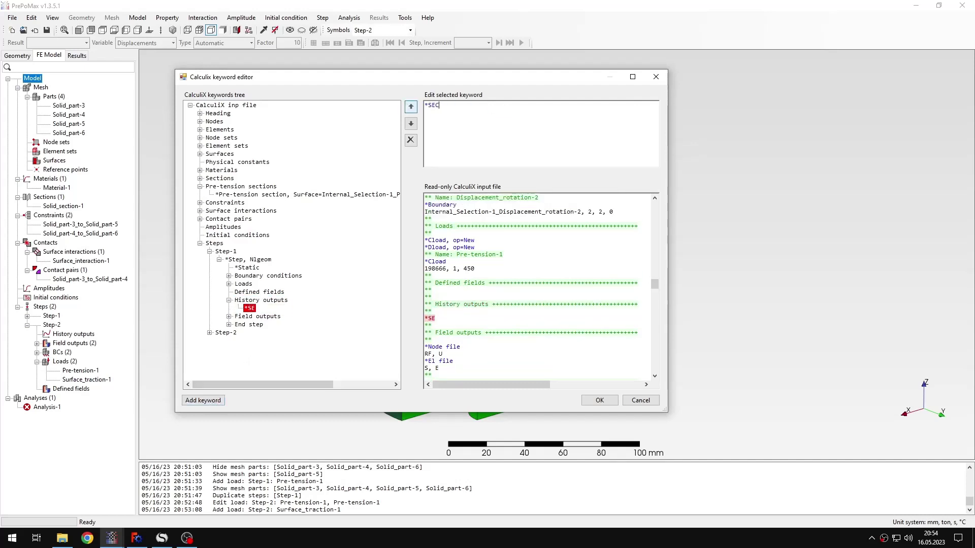
type("TION PRINT,")
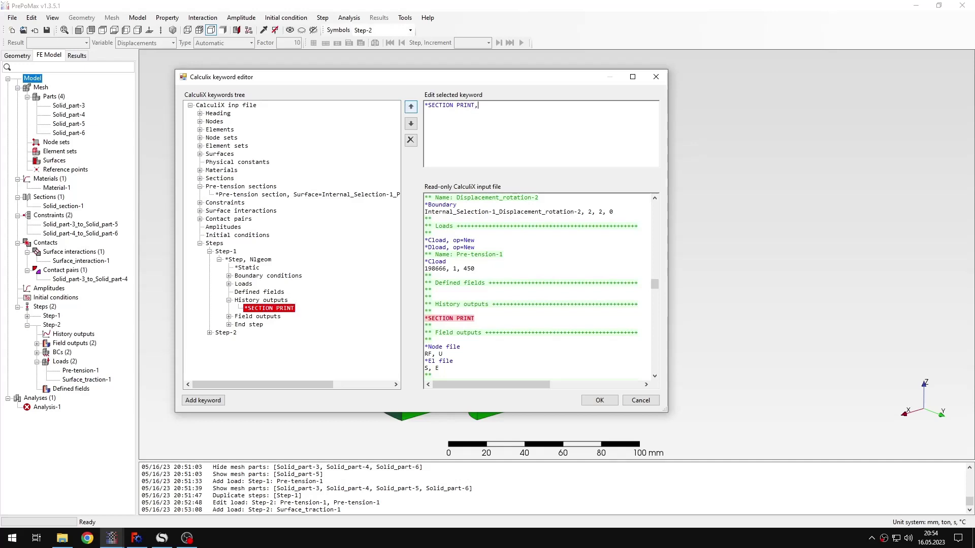
type(" SURFACE=")
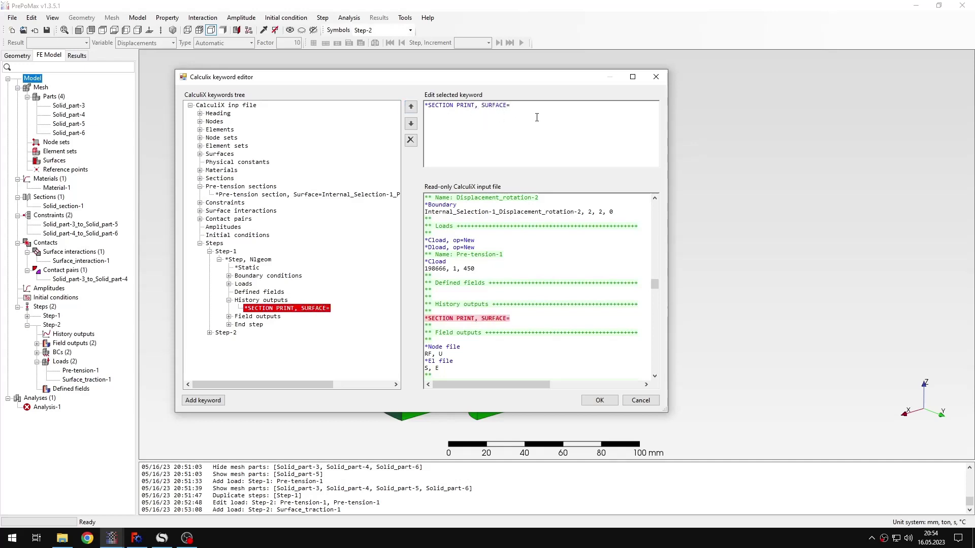
type("Internal_Selection-1_Pre-tension-1")
type(", ")
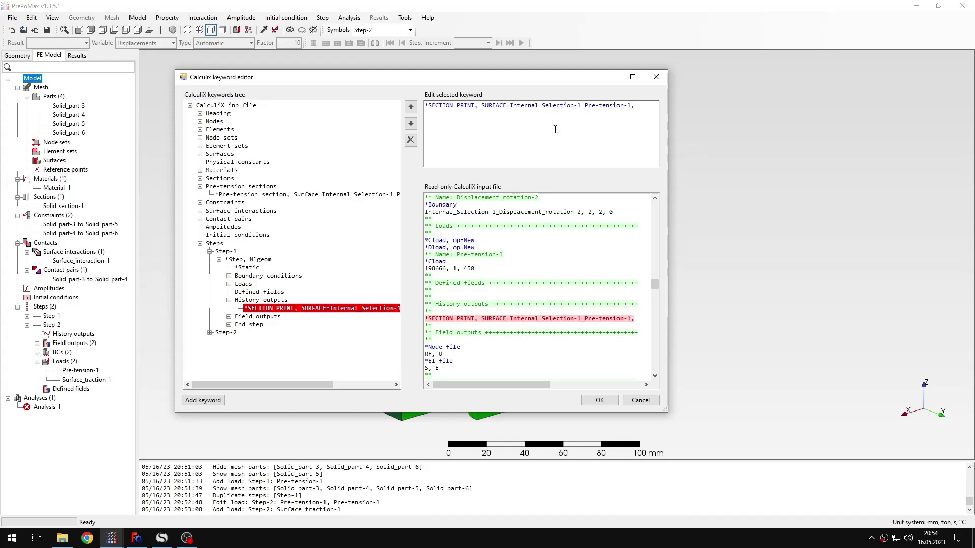
type("NAME=SP1")
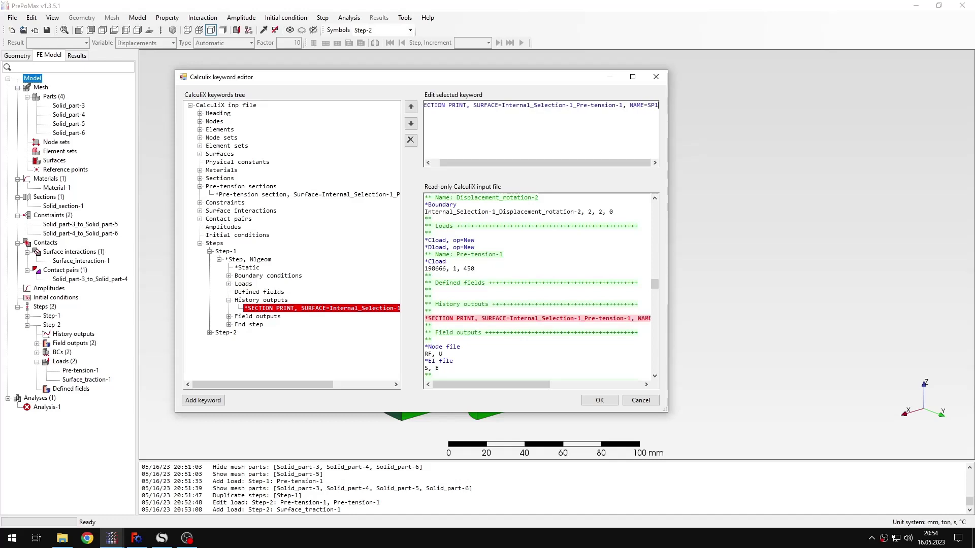
key("Return")
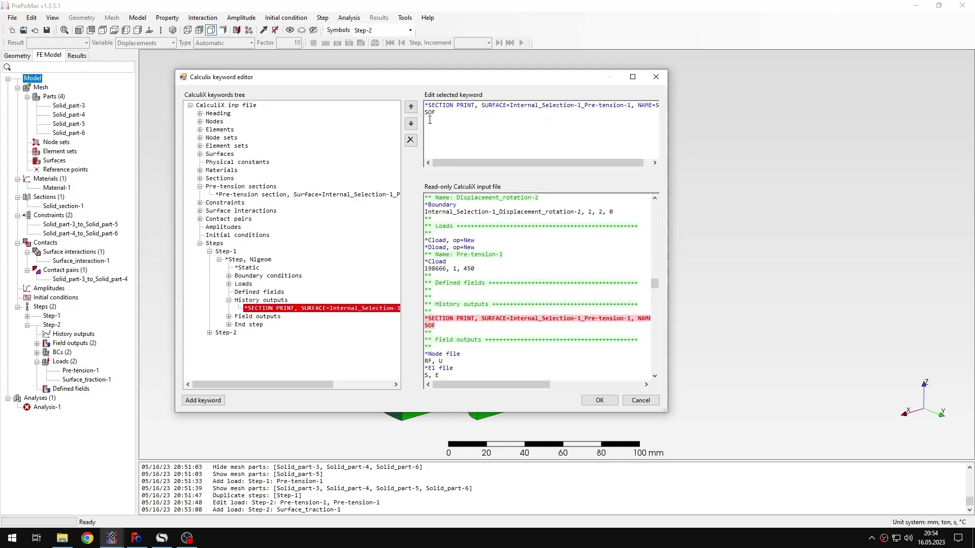
left_click(599, 401)
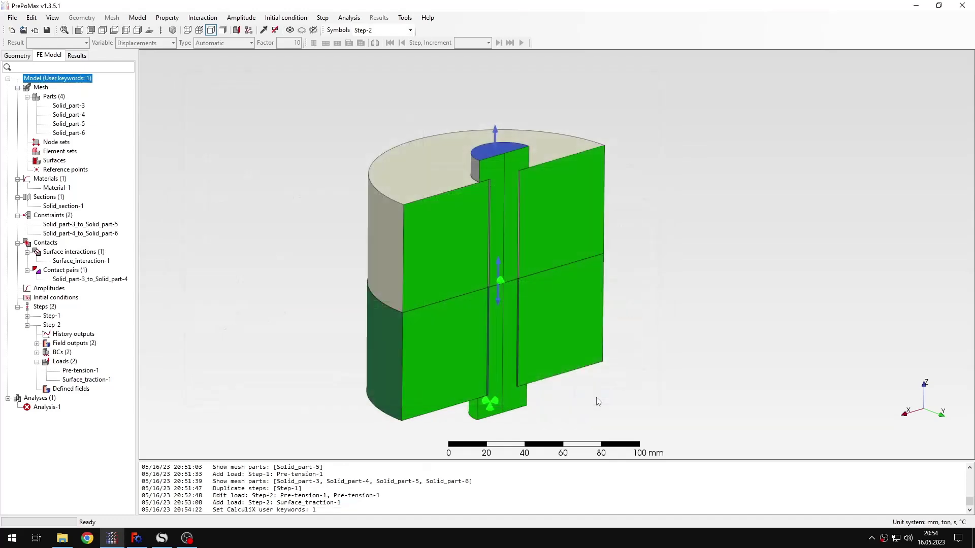
Step: Run Analysis-1, overwriting the existing analysis files, and open its results
mouse_move(402, 366)
middle_mouse_down()
mouse_move(382, 352)
mouse_move(400, 357)
middle_mouse_up()
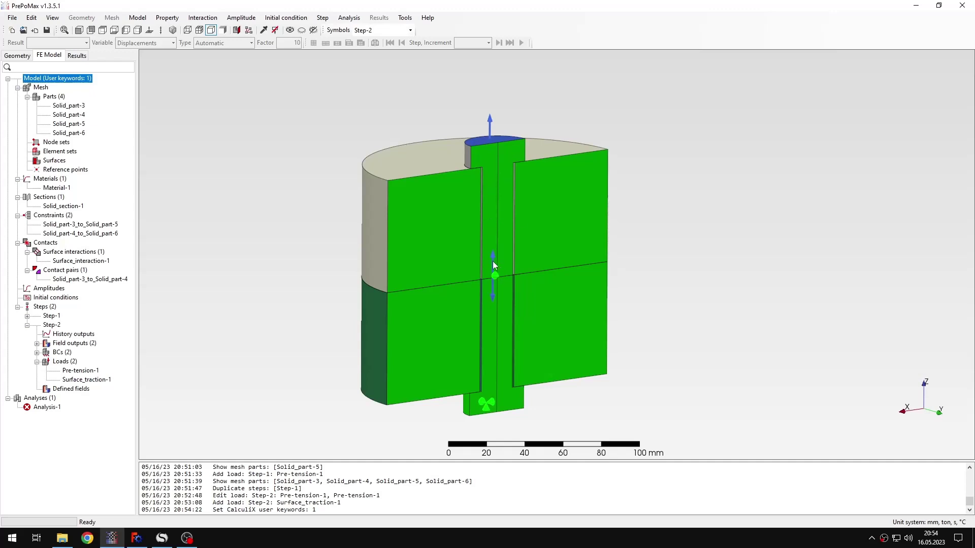
left_click(281, 288)
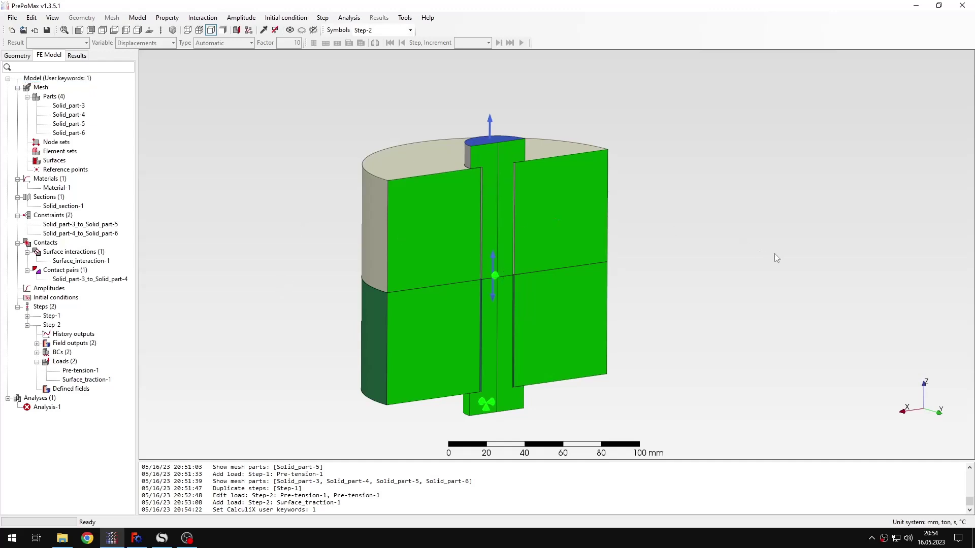
right_click(58, 407)
left_click(93, 426)
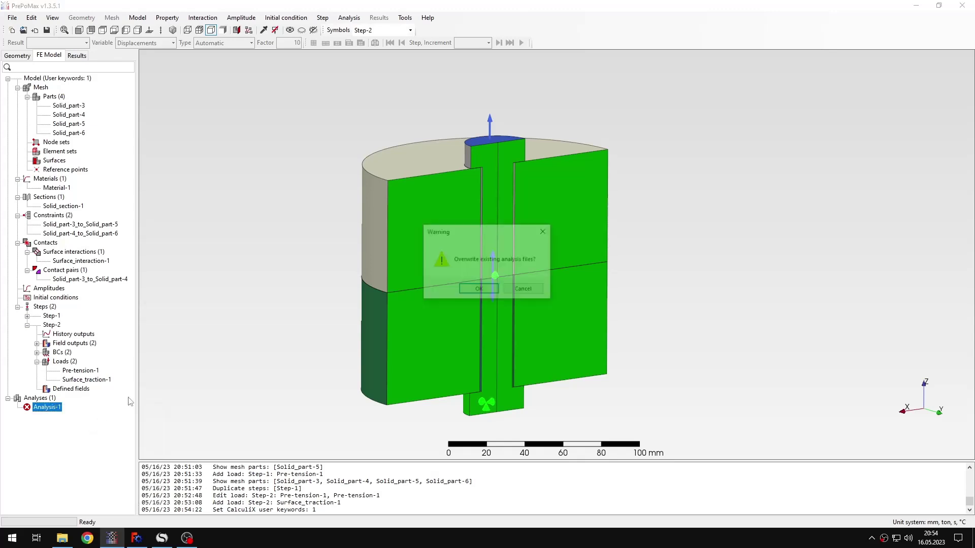
left_click(479, 288)
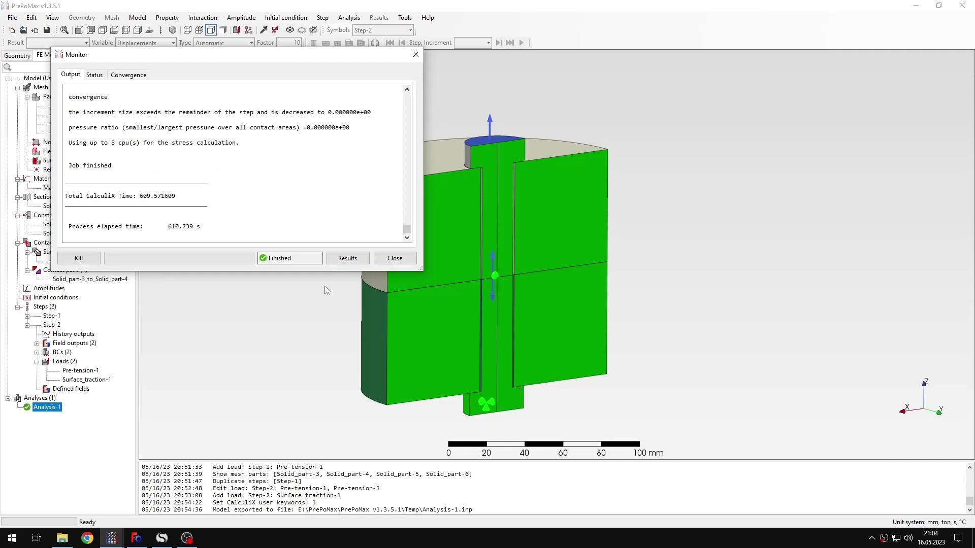
left_click(343, 262)
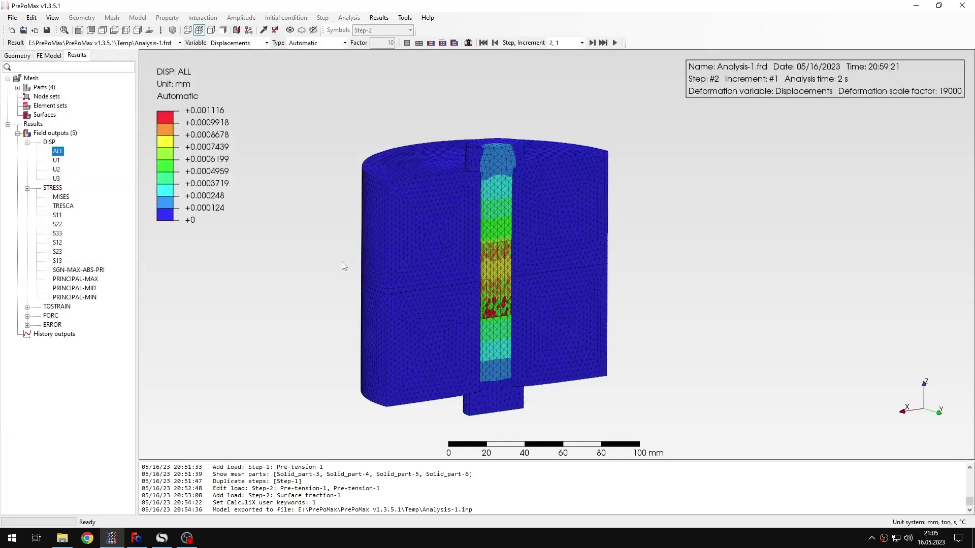
Step: Set the deformation type to True scale and compare the total displacements of the first and second steps
left_click(315, 43)
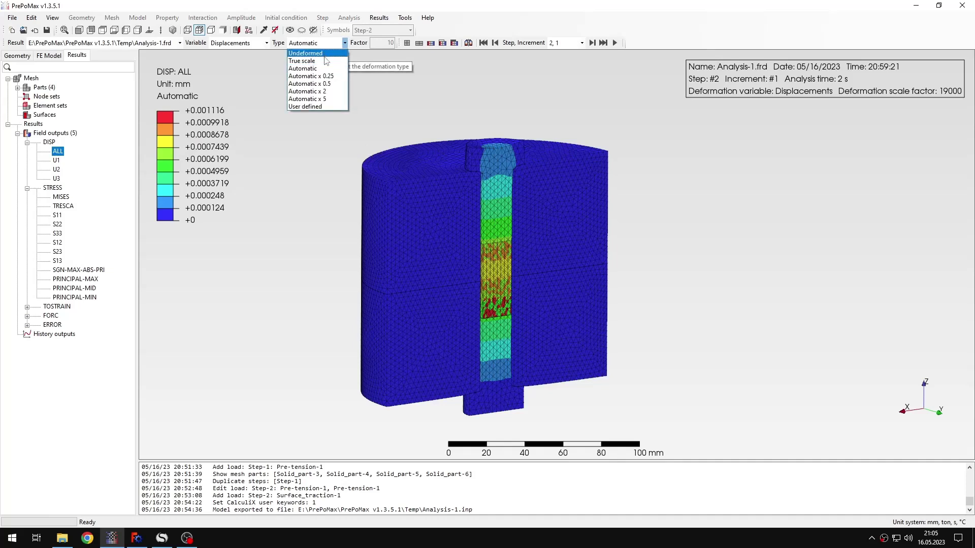
left_click(304, 60)
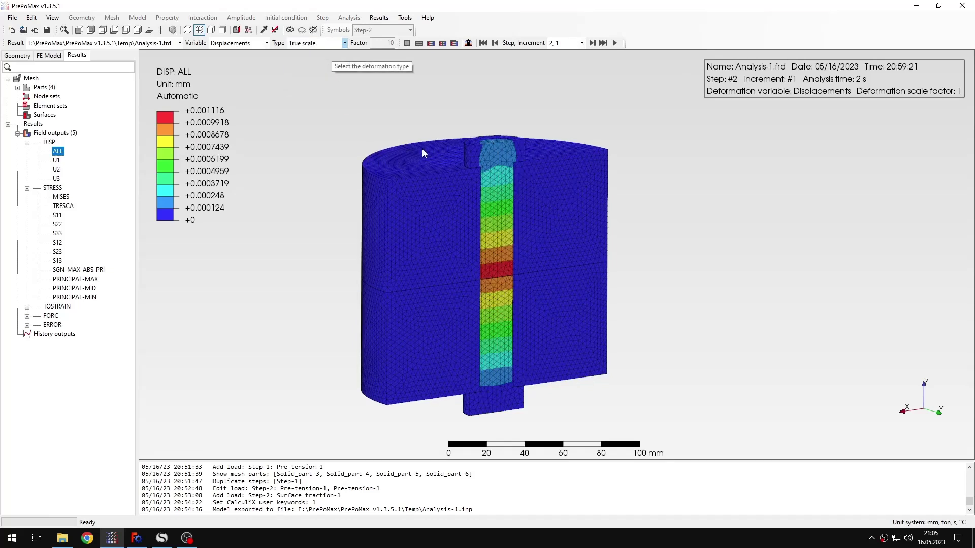
left_click(496, 43)
left_click(592, 43)
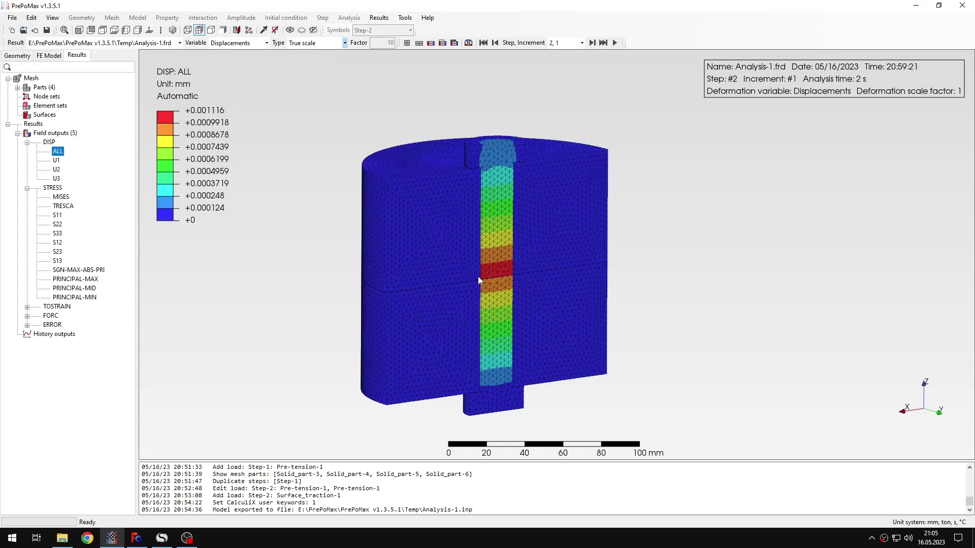
Step: Display the Mises stress and compare its distribution between the first and second steps
left_click(60, 197)
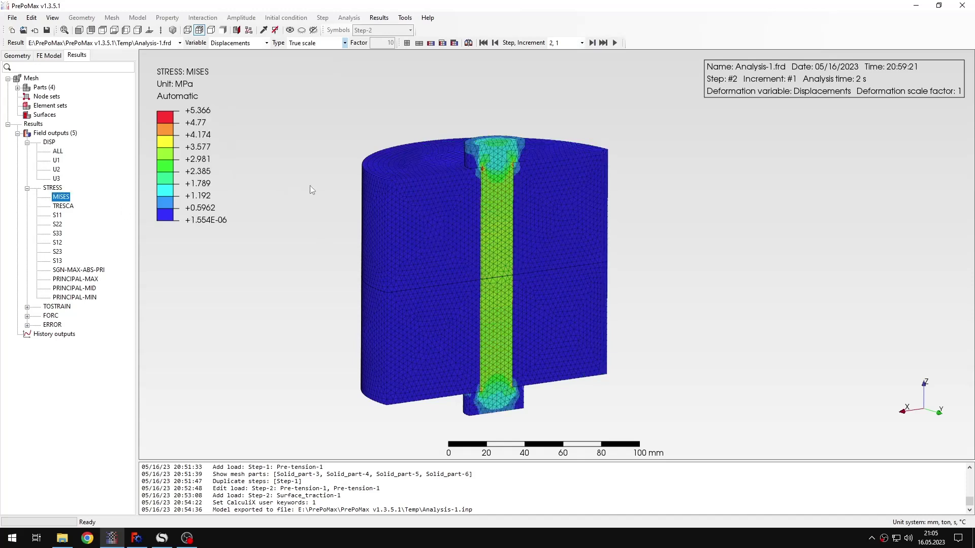
left_click(495, 42)
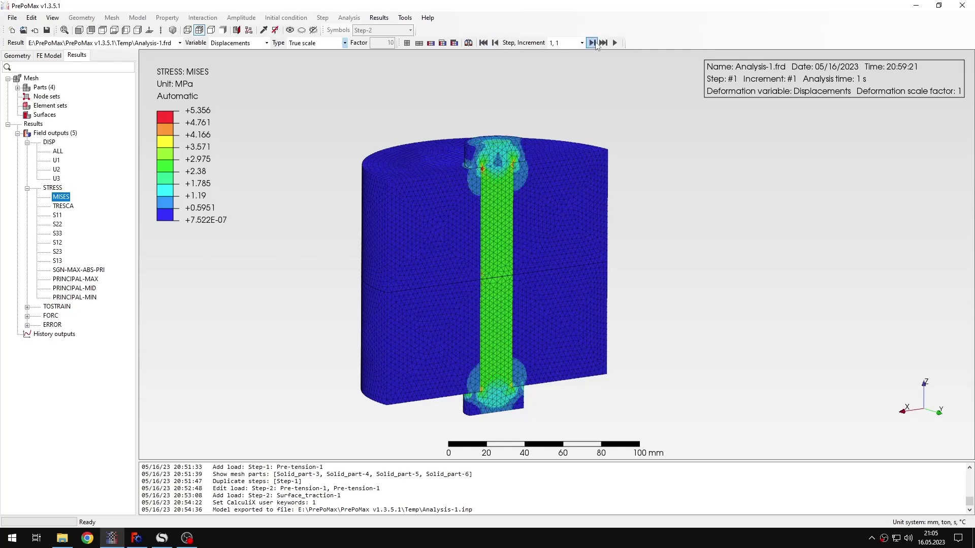
left_click(592, 43)
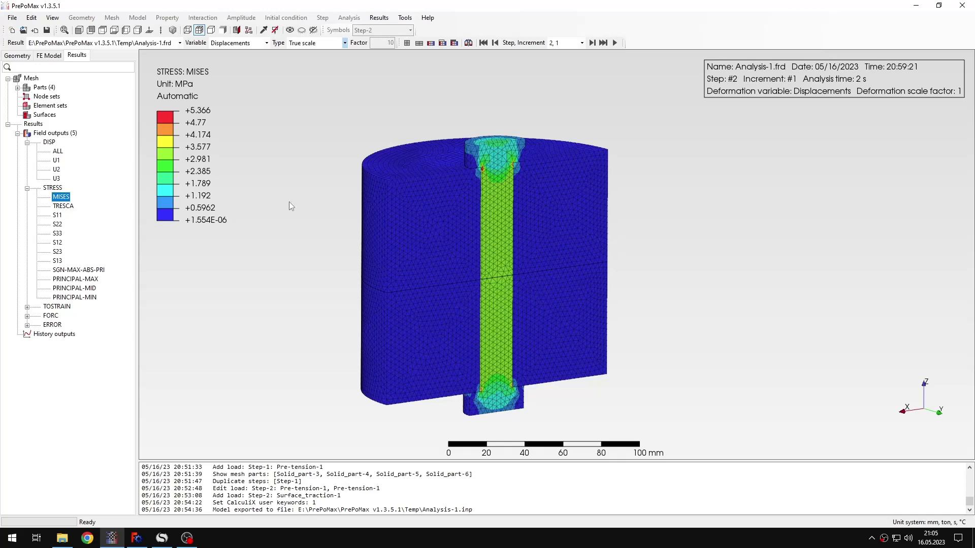
Step: Check the CalculiX work directory in the program settings and leave the settings unchanged
left_click(404, 17)
left_click(415, 29)
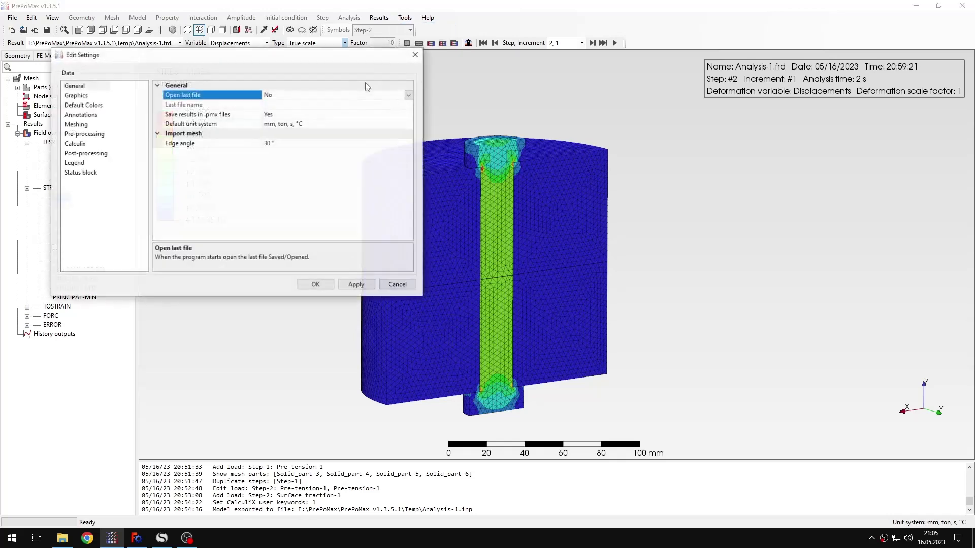
left_click(81, 144)
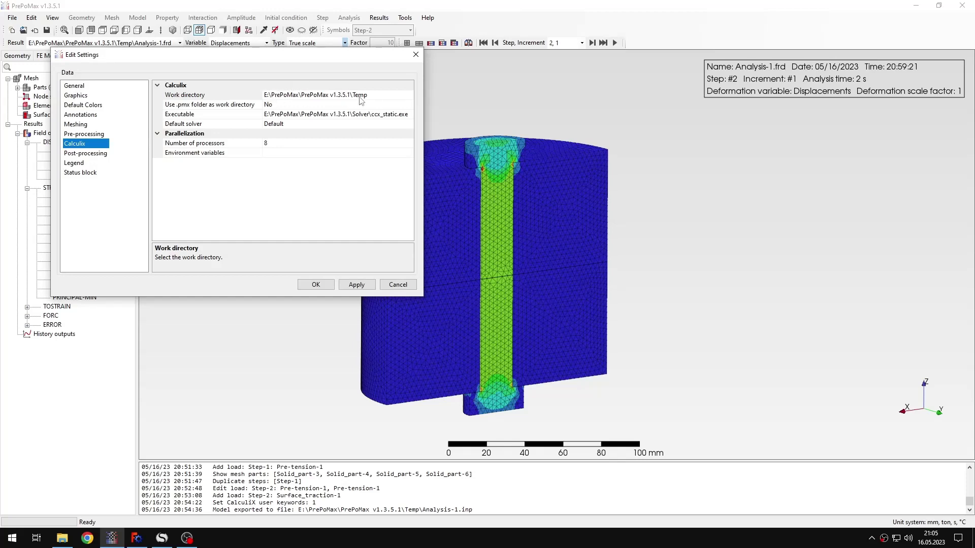
left_click(415, 57)
Step: Switch to File Explorer, refresh the Temp work folder and open the Analysis-1 DAT file
left_click(62, 538)
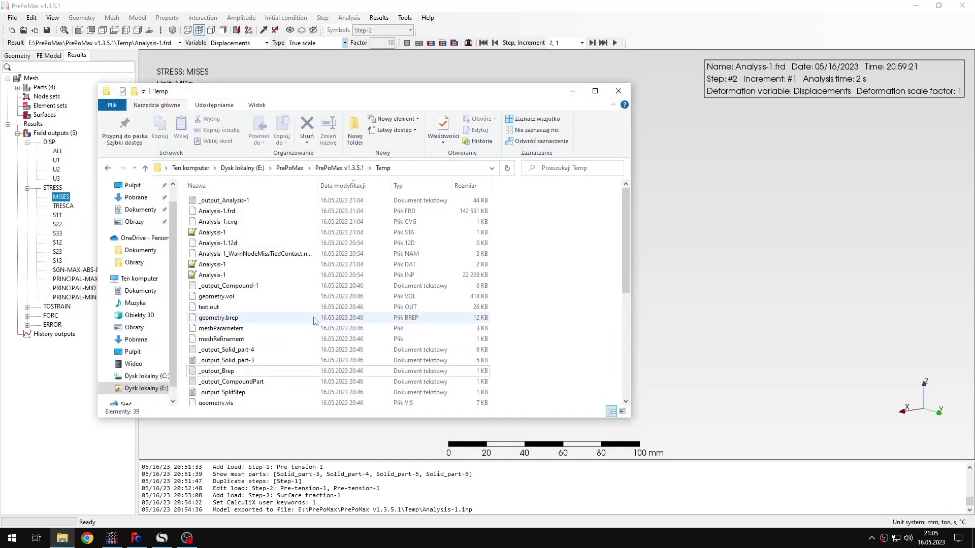
left_click(507, 168)
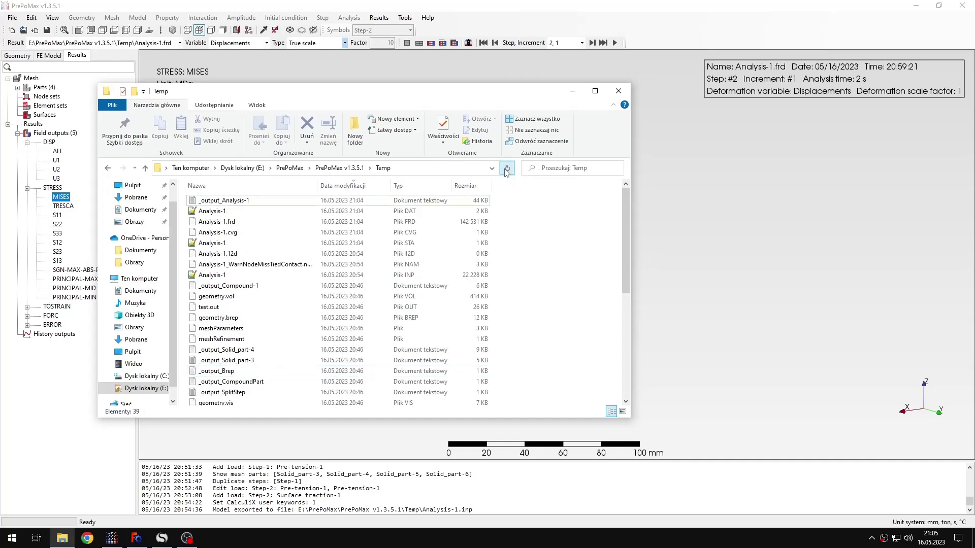
double_click(410, 211)
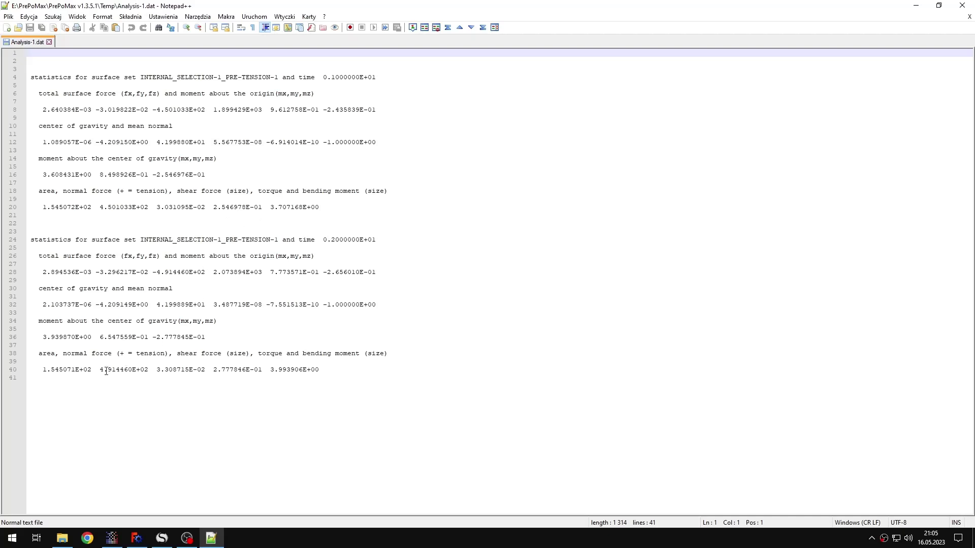
Step: Highlight the second step's normal force in the DAT file and compare it with F bolt_half in the SMath Studio worksheet
left_click_drag(101, 371, 149, 371)
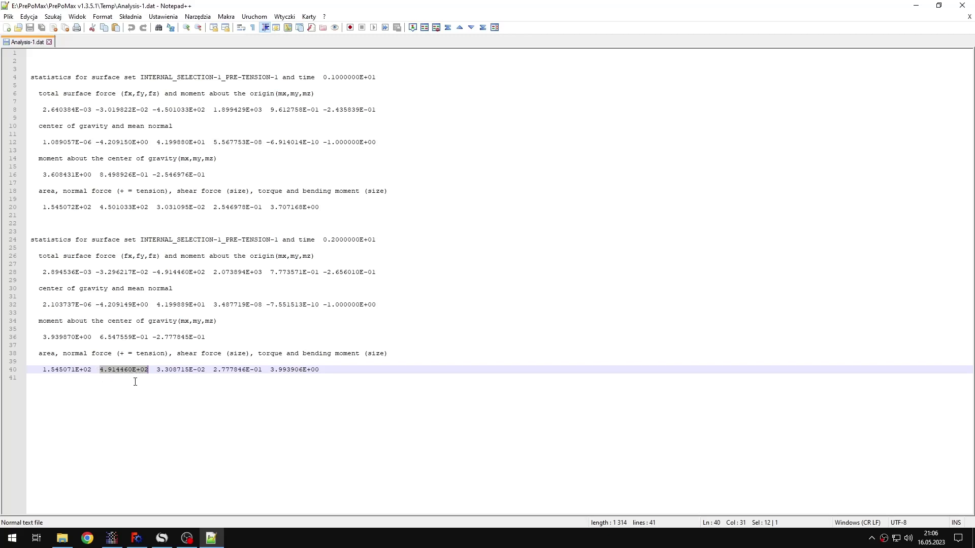
left_click(162, 539)
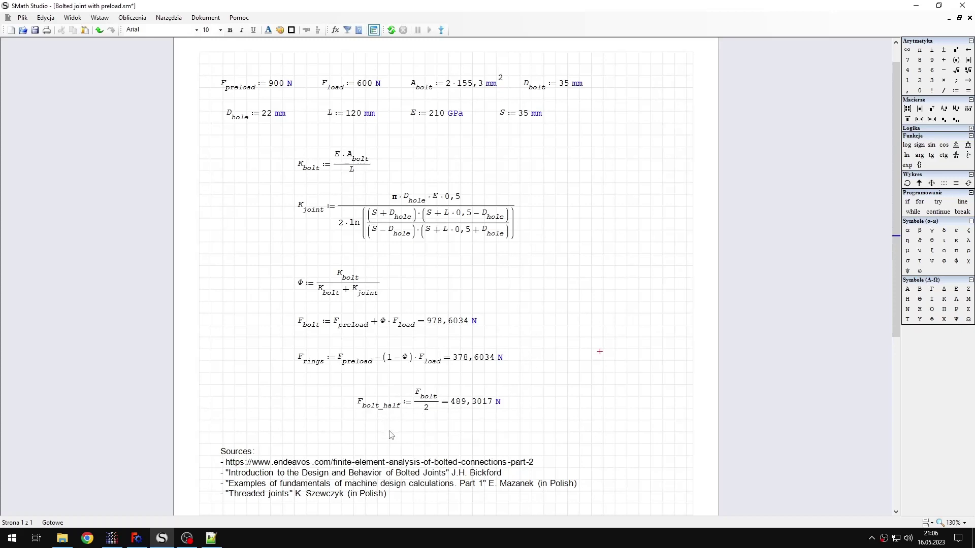
mouse_move(442, 412)
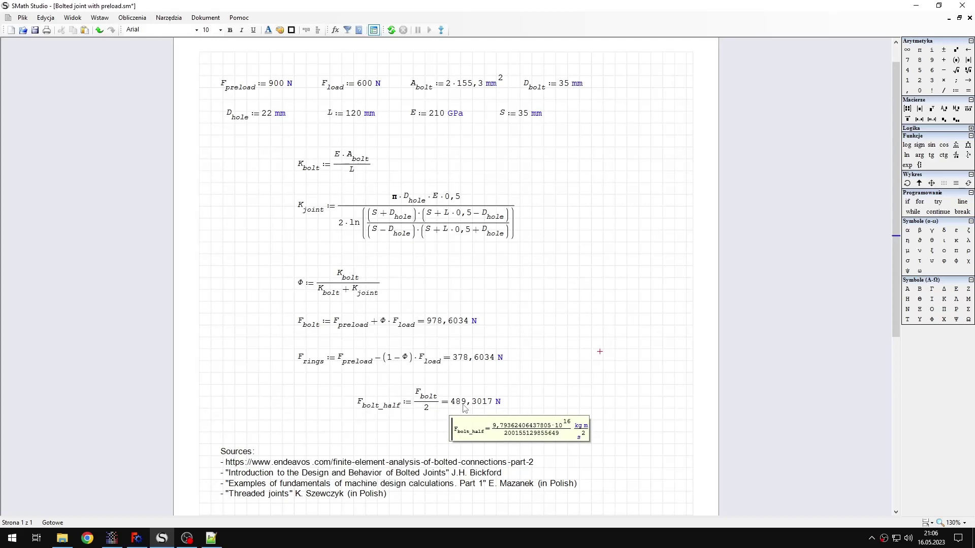